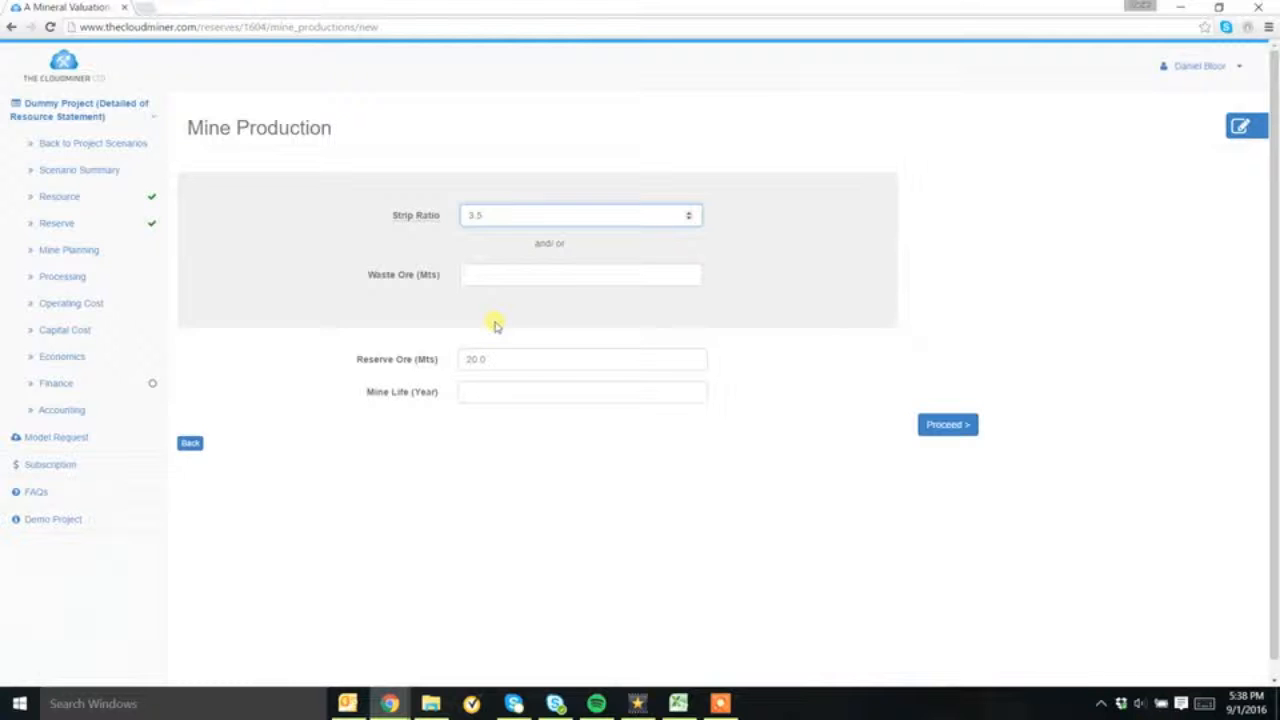
Submit Zone 1's mine production form and add a Production-stage schedule for years 1 to 3 with 0.5 Mts of ore
{"action": "left_click", "coordinate": [926, 424]}
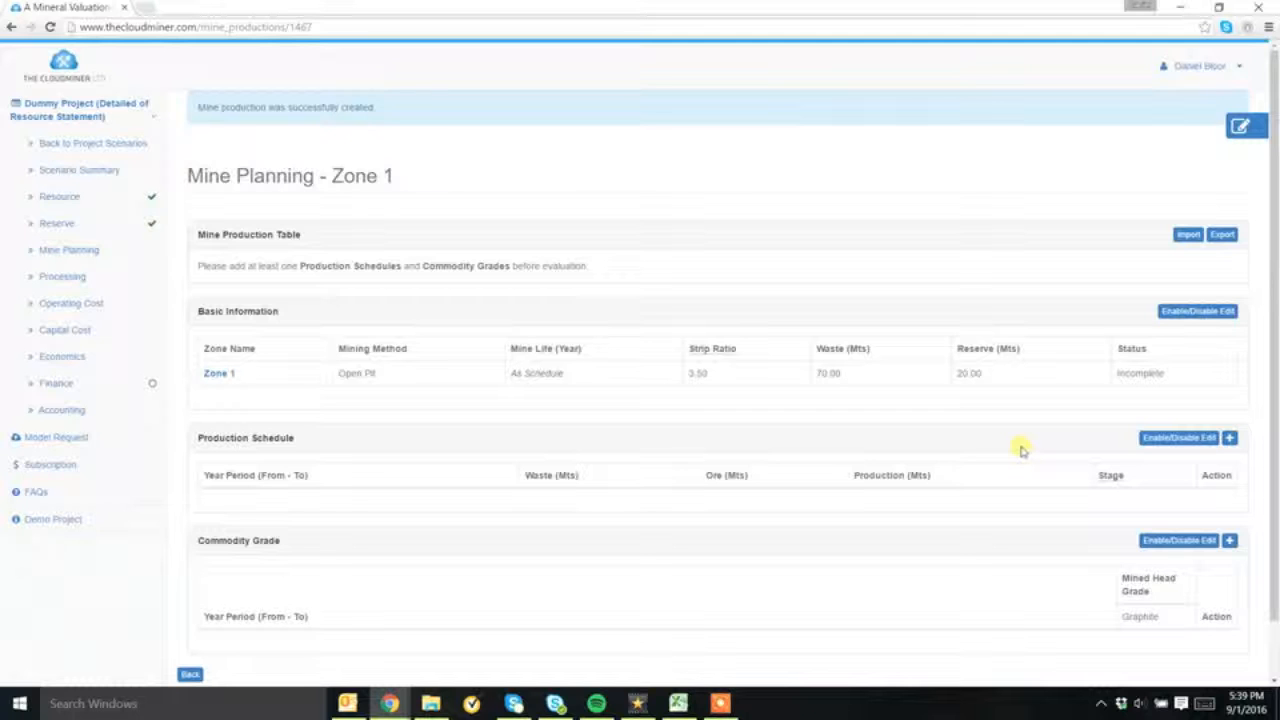
{"action": "left_click", "coordinate": [1230, 438]}
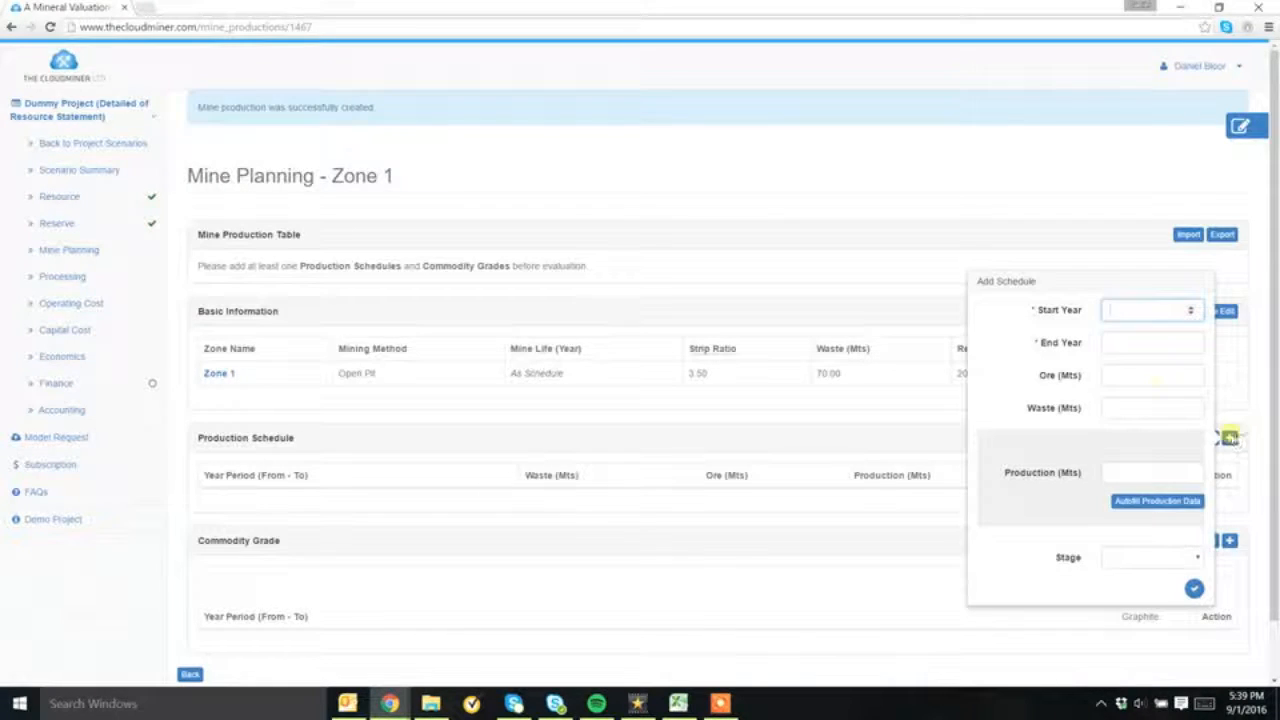
{"action": "left_click", "coordinate": [1133, 338]}
{"action": "type", "text": "3"}
{"action": "left_click", "coordinate": [1130, 380]}
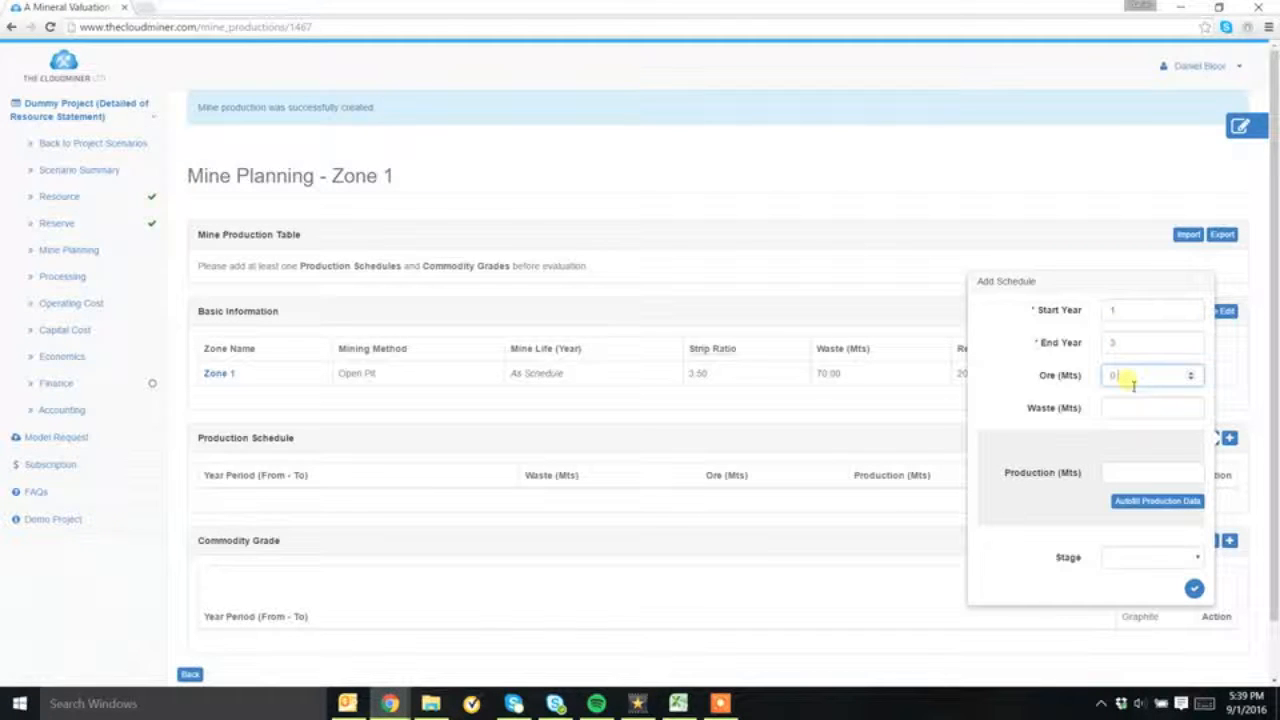
{"action": "type", "text": "0.5"}
{"action": "left_click", "coordinate": [1166, 560]}
{"action": "left_click", "coordinate": [1195, 594]}
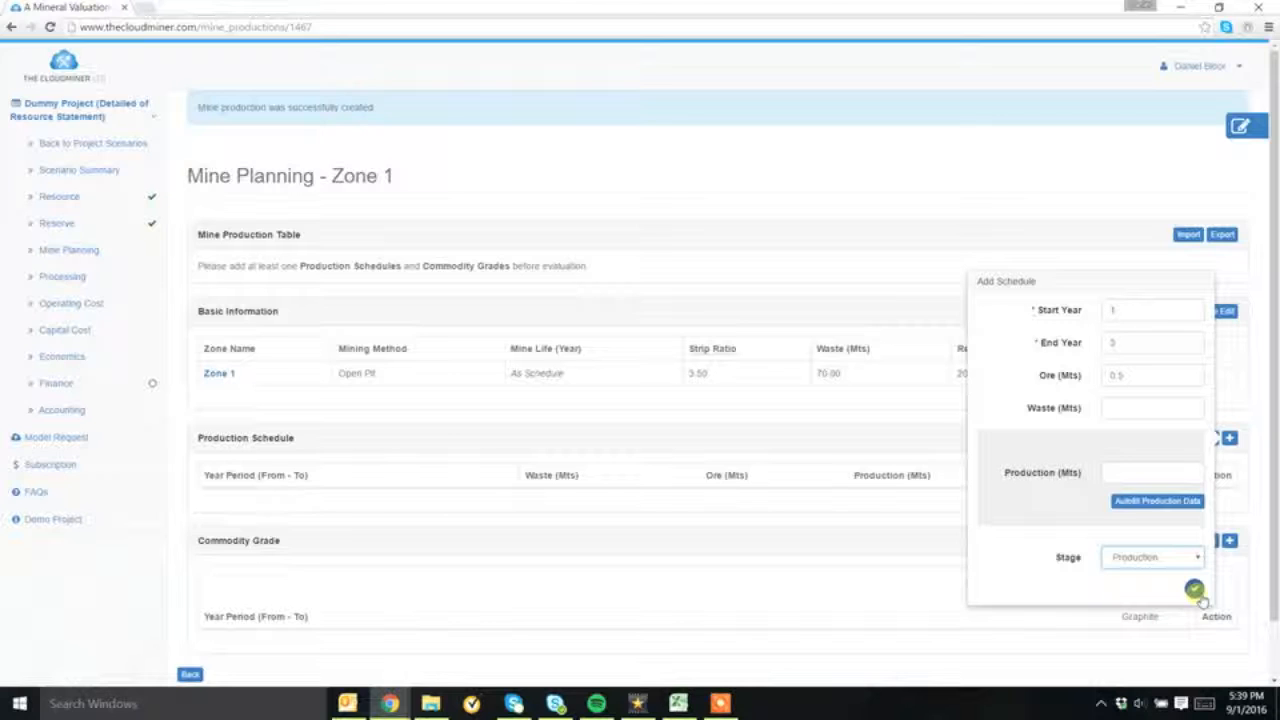
{"action": "left_click", "coordinate": [1195, 590]}
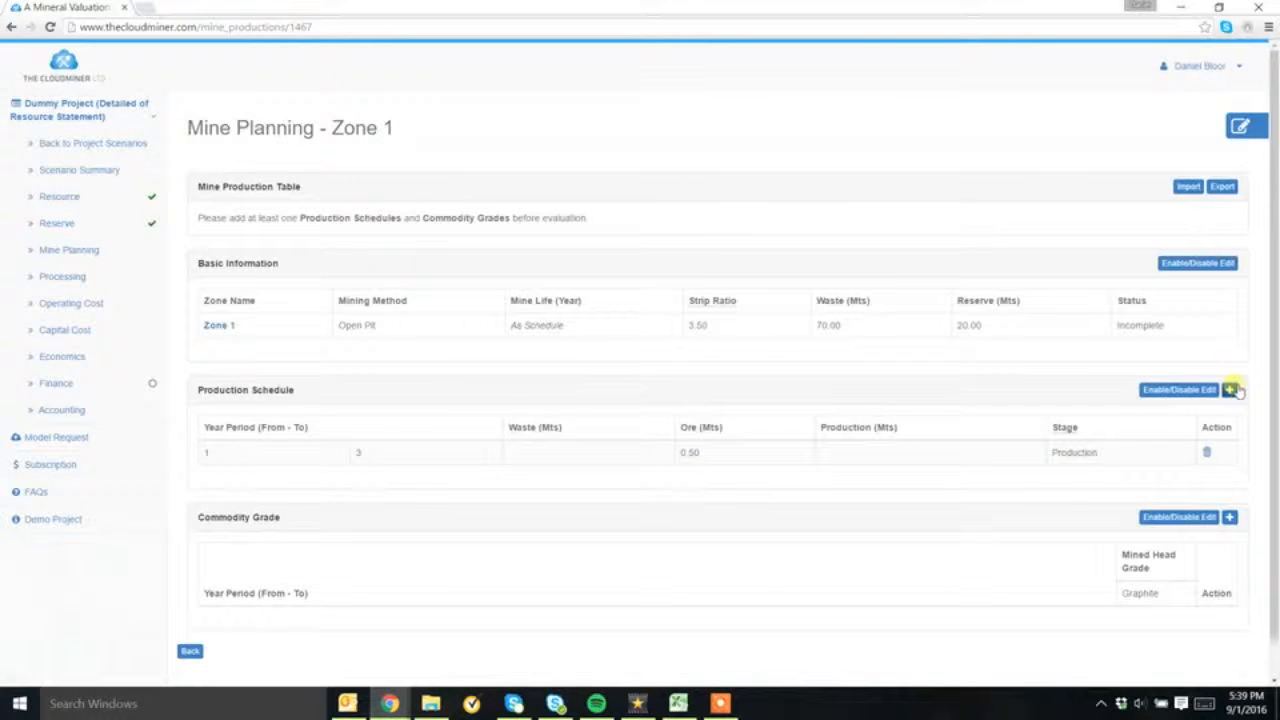
Add a second Zone 1 production schedule for years 3 to 4 with 0.9 Mts of ore at the Production stage
{"action": "left_click", "coordinate": [1230, 389]}
{"action": "left_click", "coordinate": [1127, 295]}
{"action": "type", "text": "4"}
{"action": "left_click", "coordinate": [1114, 329]}
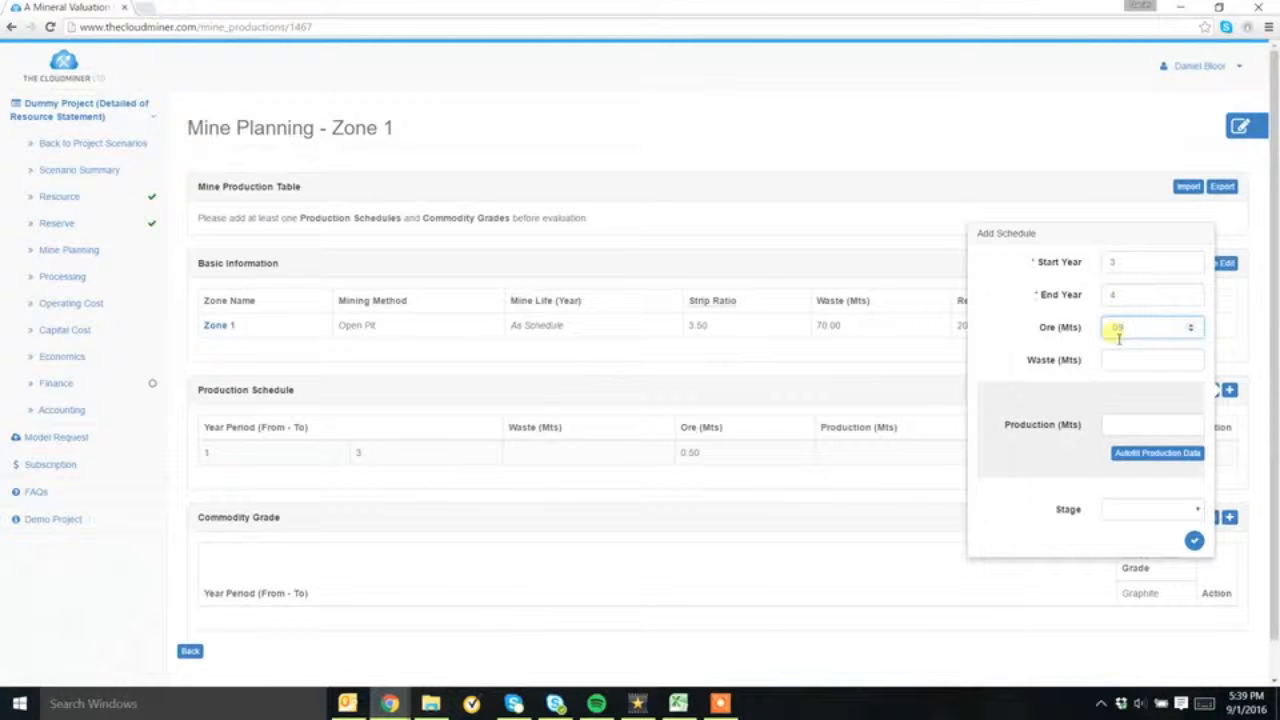
{"action": "type", "text": "09"}
{"action": "left_click", "coordinate": [1155, 516]}
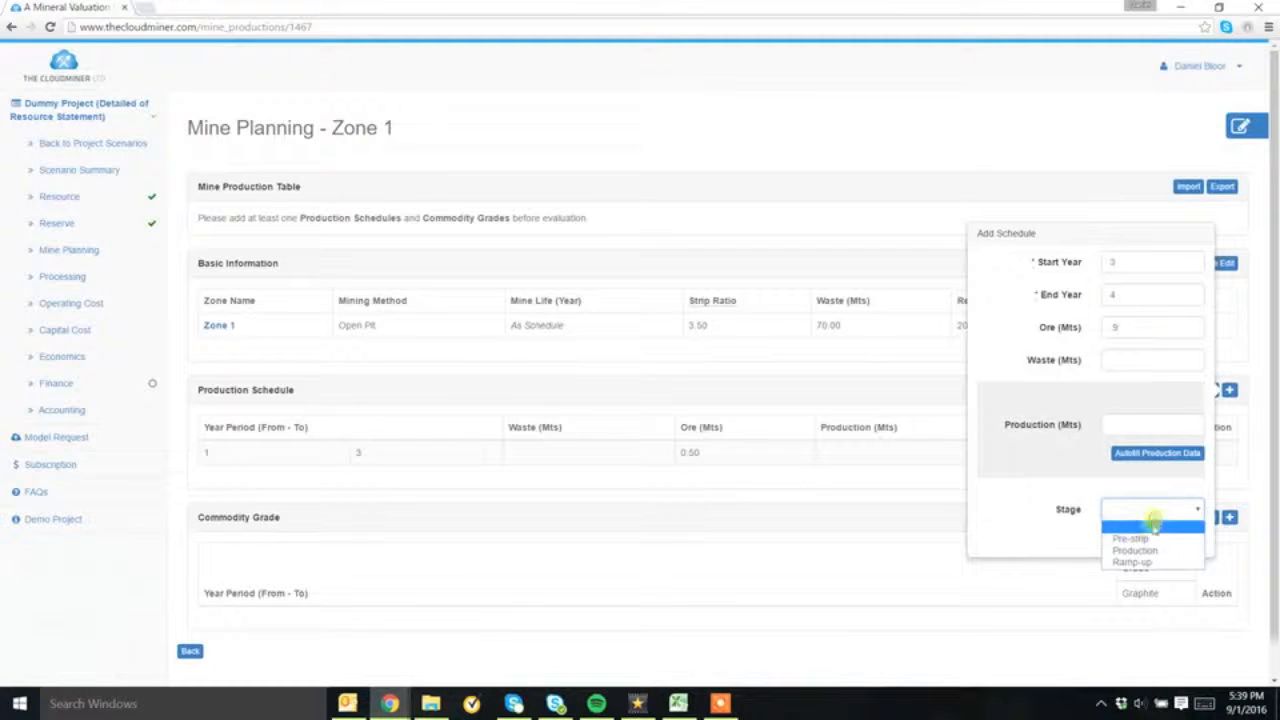
{"action": "left_click", "coordinate": [1137, 549]}
{"action": "left_click", "coordinate": [1195, 543]}
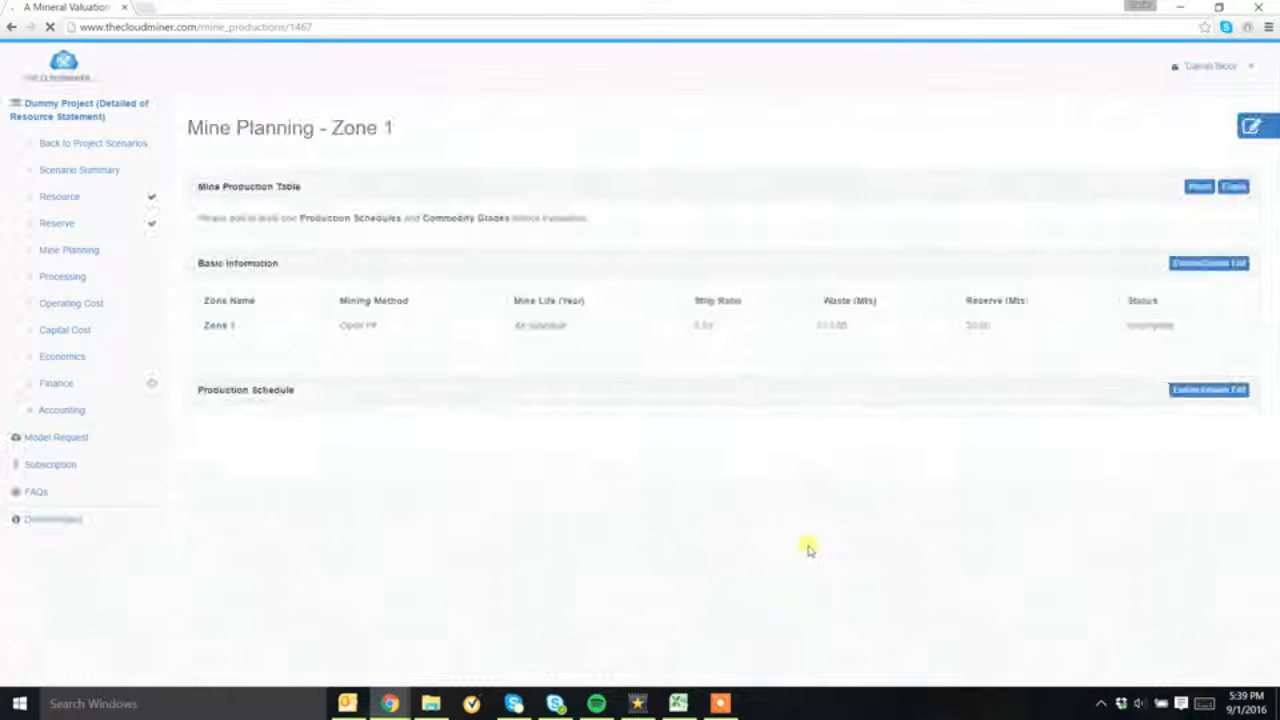
Add a Zone 1 commodity grade breakdown for years 1 to 3, keeping the prefilled graphite head grade
{"action": "scroll", "coordinate": [1000, 510], "scroll_direction": "down", "scroll_amount": 1}
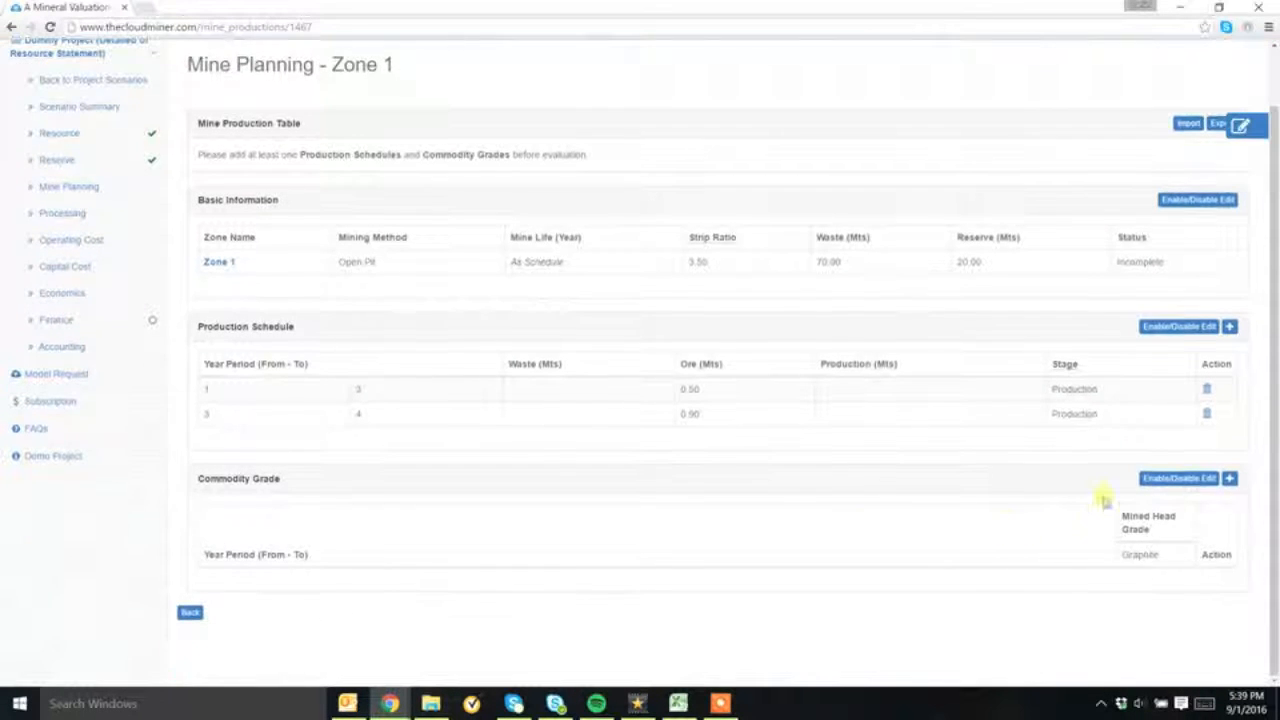
{"action": "left_click", "coordinate": [1229, 478]}
{"action": "left_click", "coordinate": [1104, 465]}
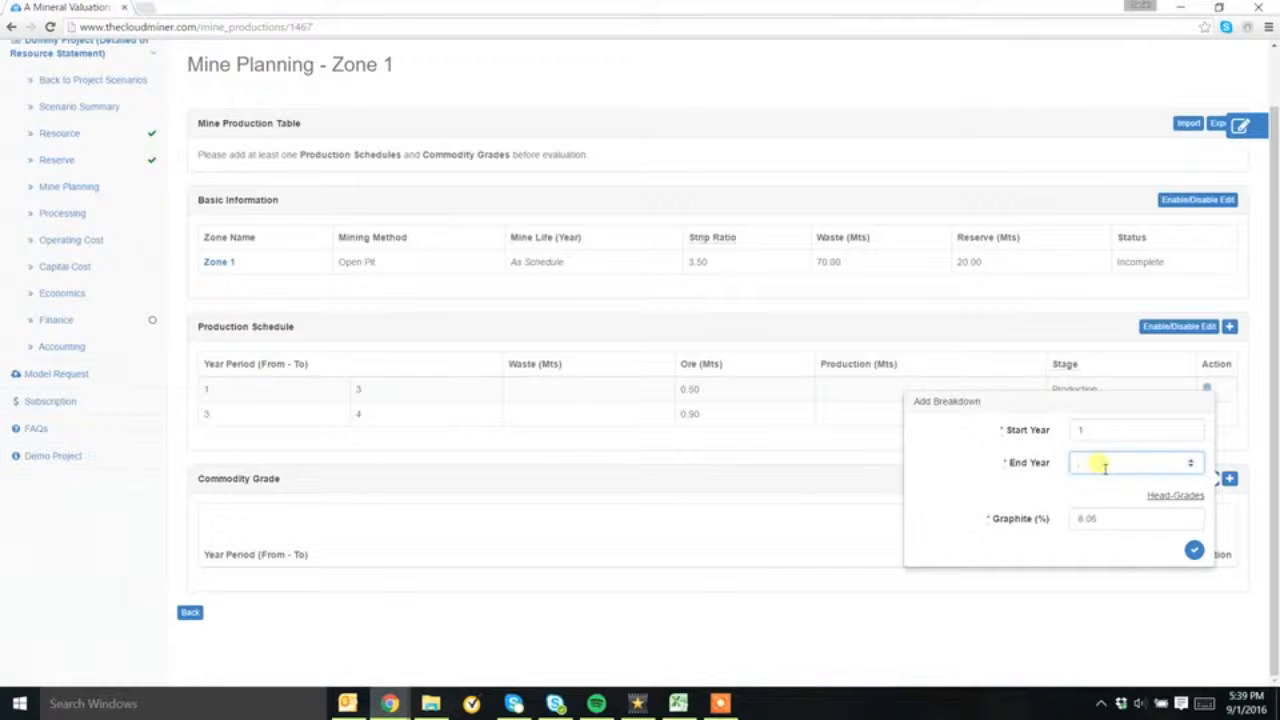
{"action": "type", "text": "3"}
{"action": "left_click", "coordinate": [1194, 550]}
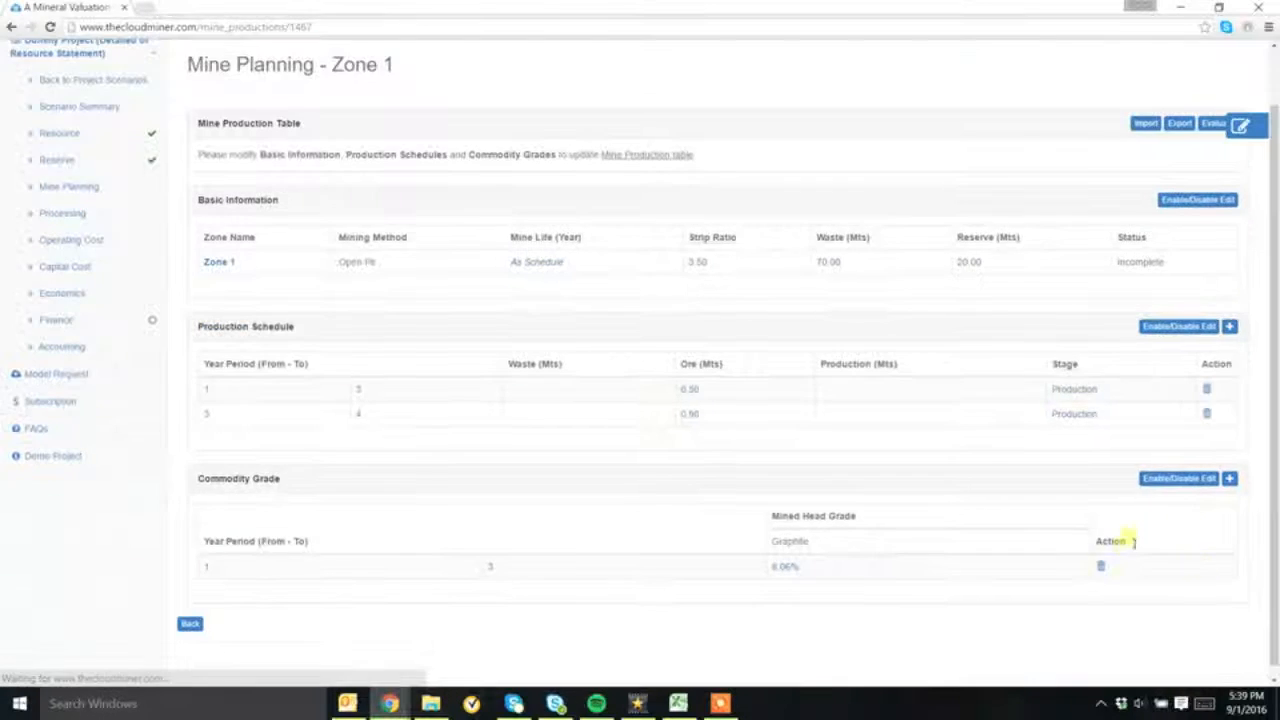
Evaluate Zone 1's mine production and review the generated chart, yearly production table and schedules
{"action": "left_click", "coordinate": [1212, 125]}
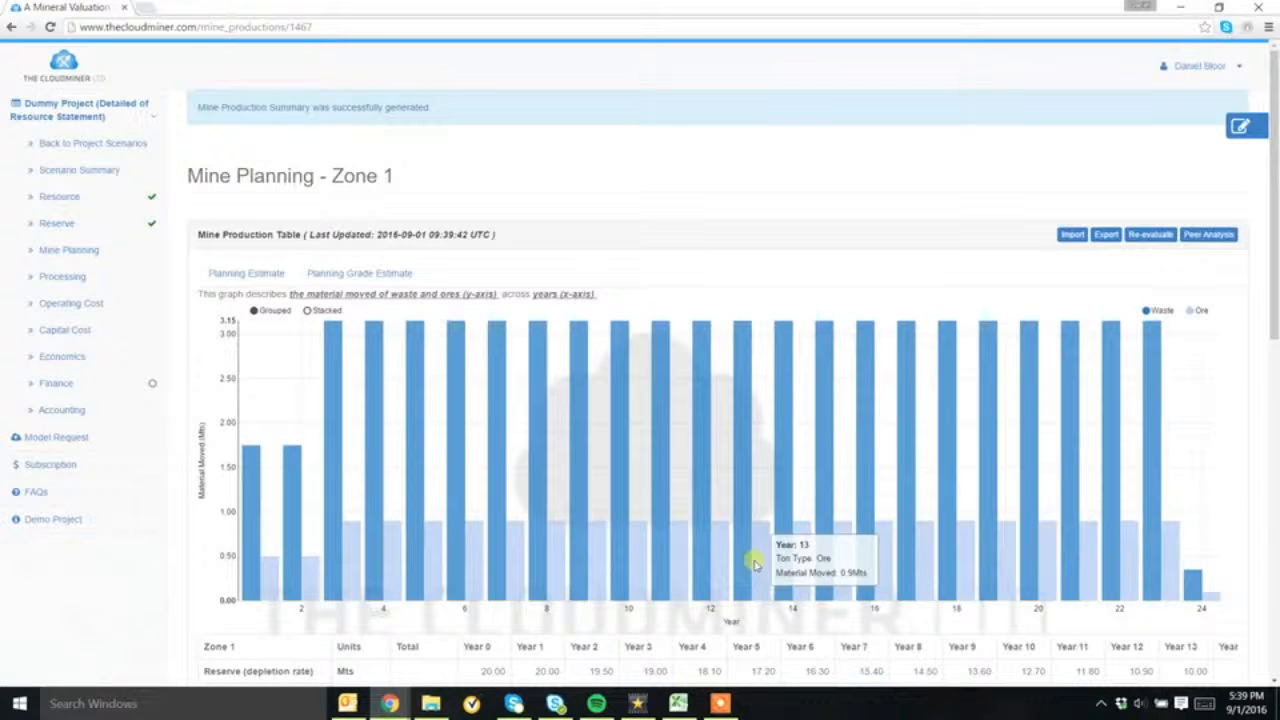
{"action": "scroll", "coordinate": [466, 571], "scroll_direction": "down", "scroll_amount": 2}
{"action": "scroll", "coordinate": [466, 571], "scroll_direction": "down", "scroll_amount": 1}
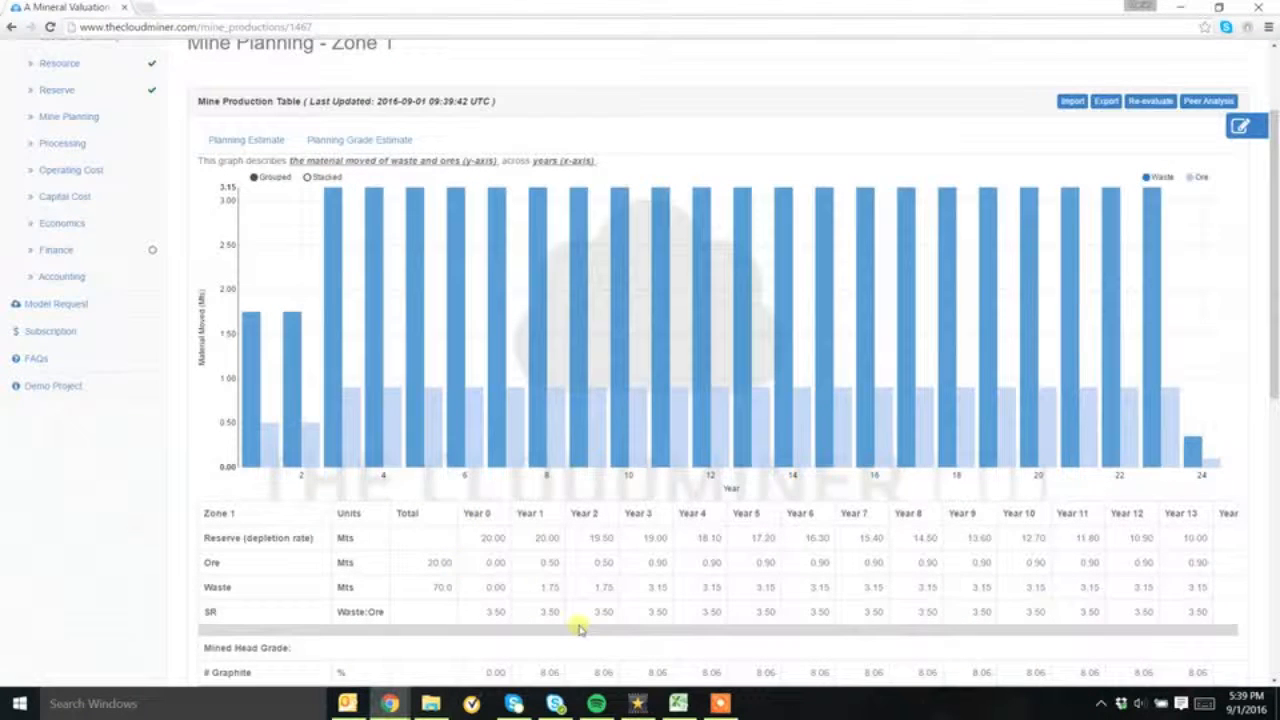
{"action": "scroll", "coordinate": [520, 450], "scroll_direction": "down", "scroll_amount": 3}
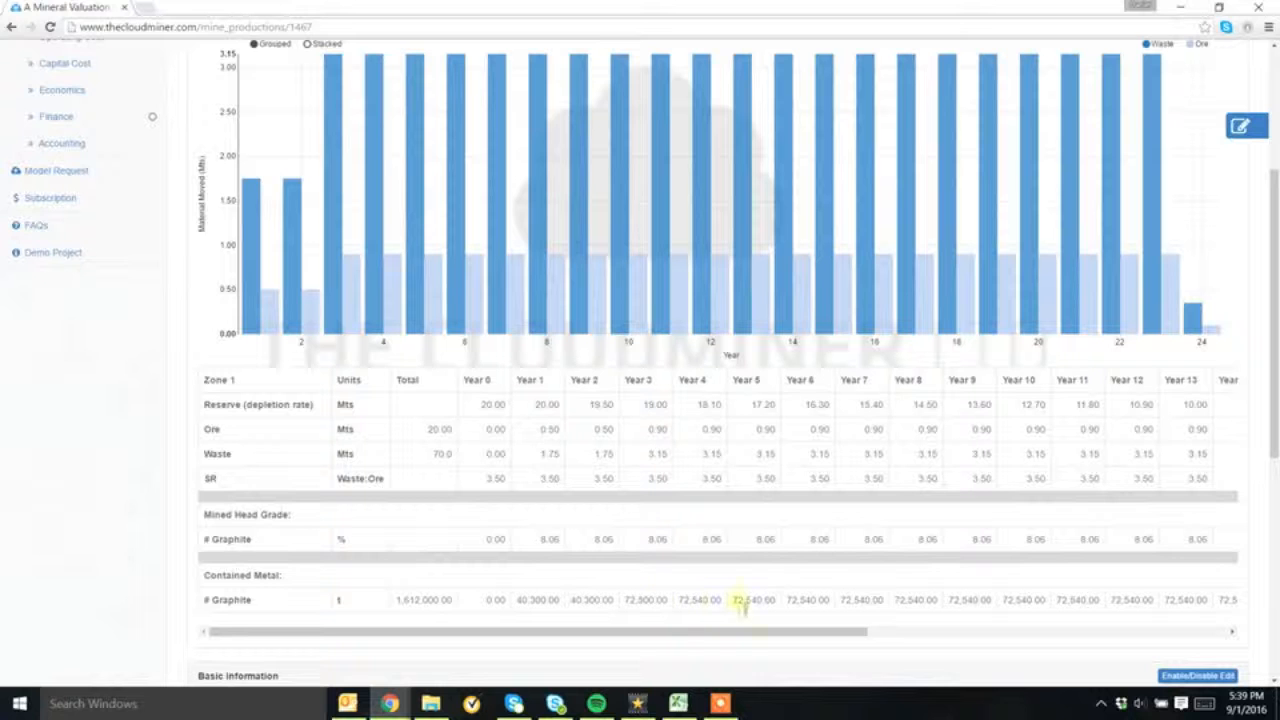
{"action": "scroll", "coordinate": [990, 600], "scroll_direction": "down", "scroll_amount": 3}
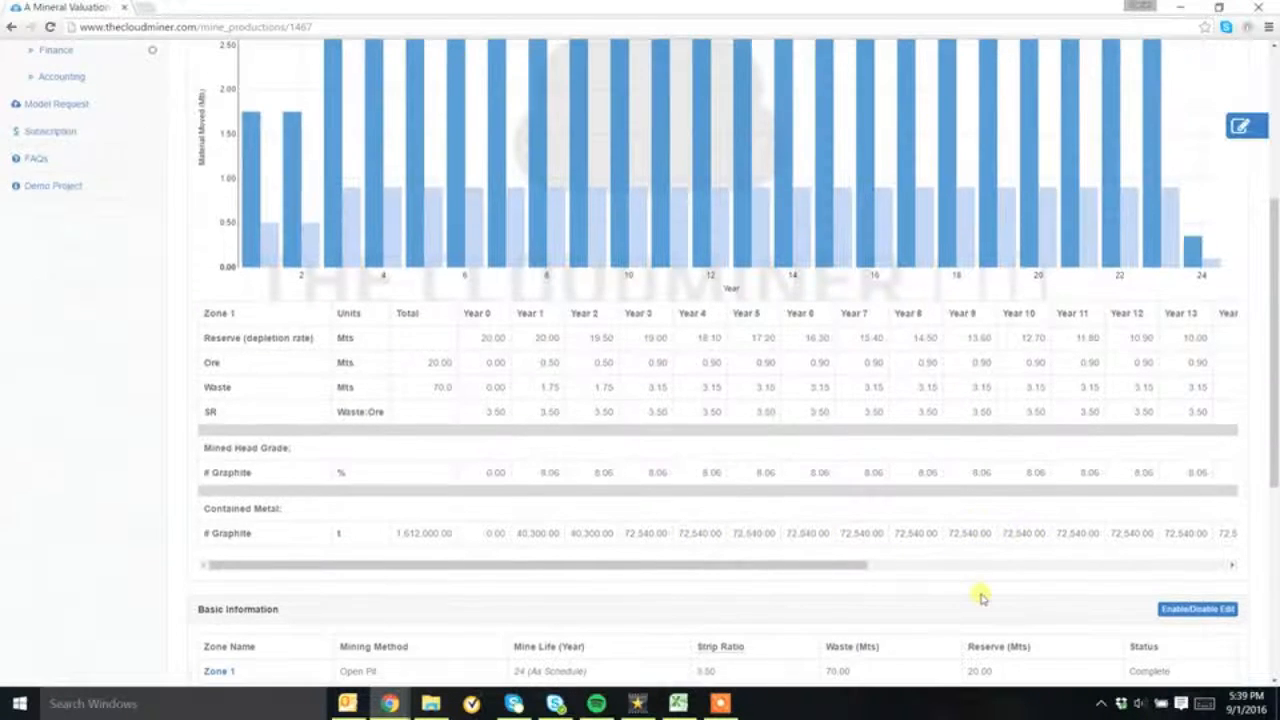
{"action": "scroll", "coordinate": [975, 570], "scroll_direction": "down", "scroll_amount": 6}
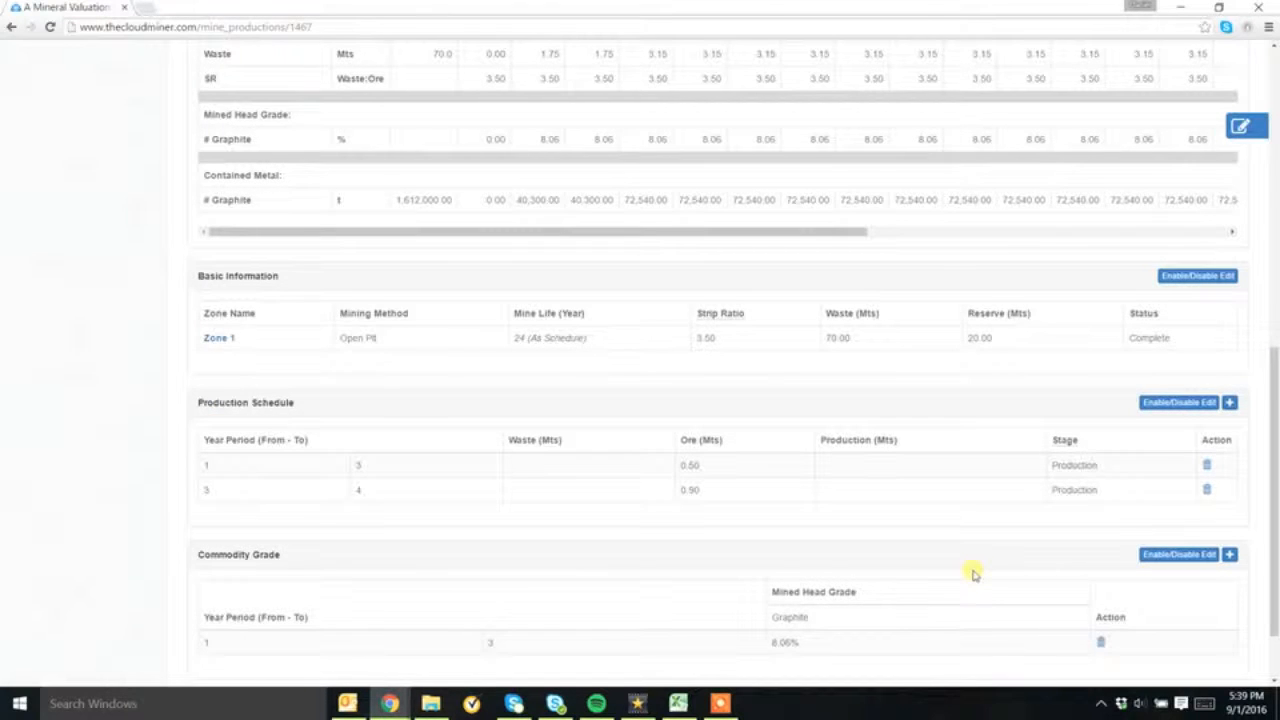
{"action": "scroll", "coordinate": [975, 572], "scroll_direction": "up", "scroll_amount": 12}
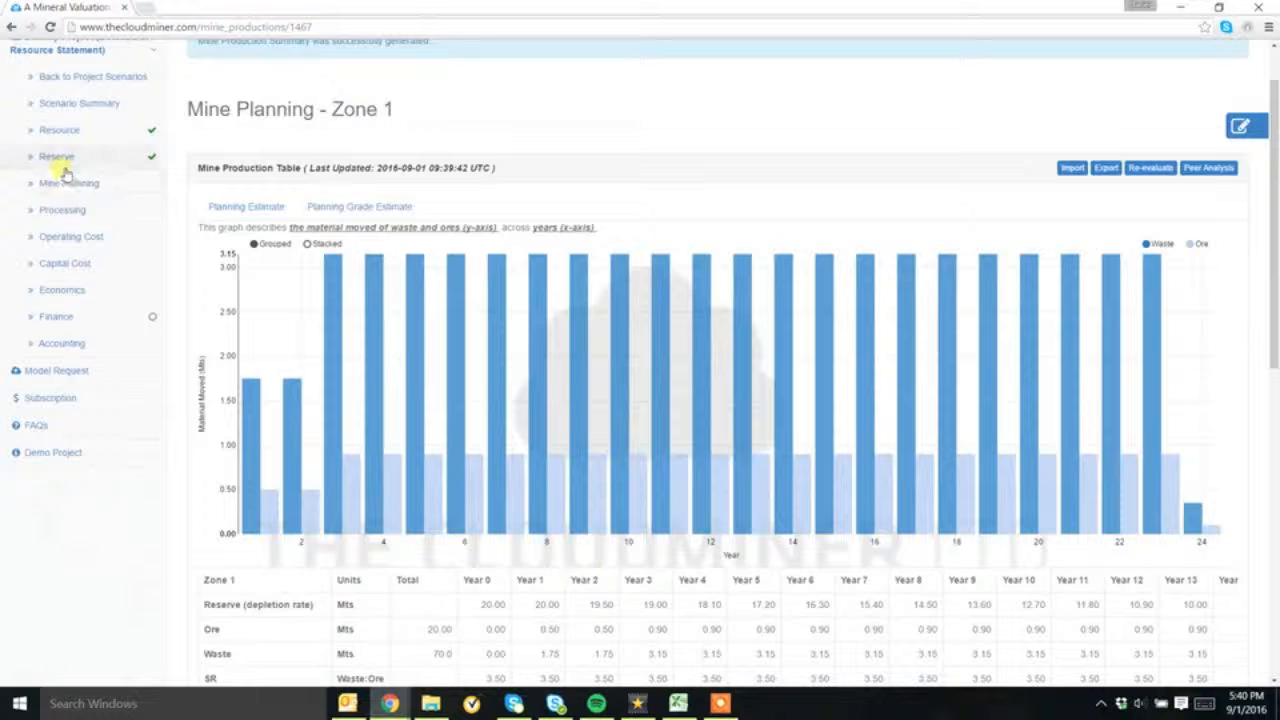
Open Zone 2's mine production from the Mine Planning overview and submit it with a strip ratio of 4.5
{"action": "left_click", "coordinate": [63, 181]}
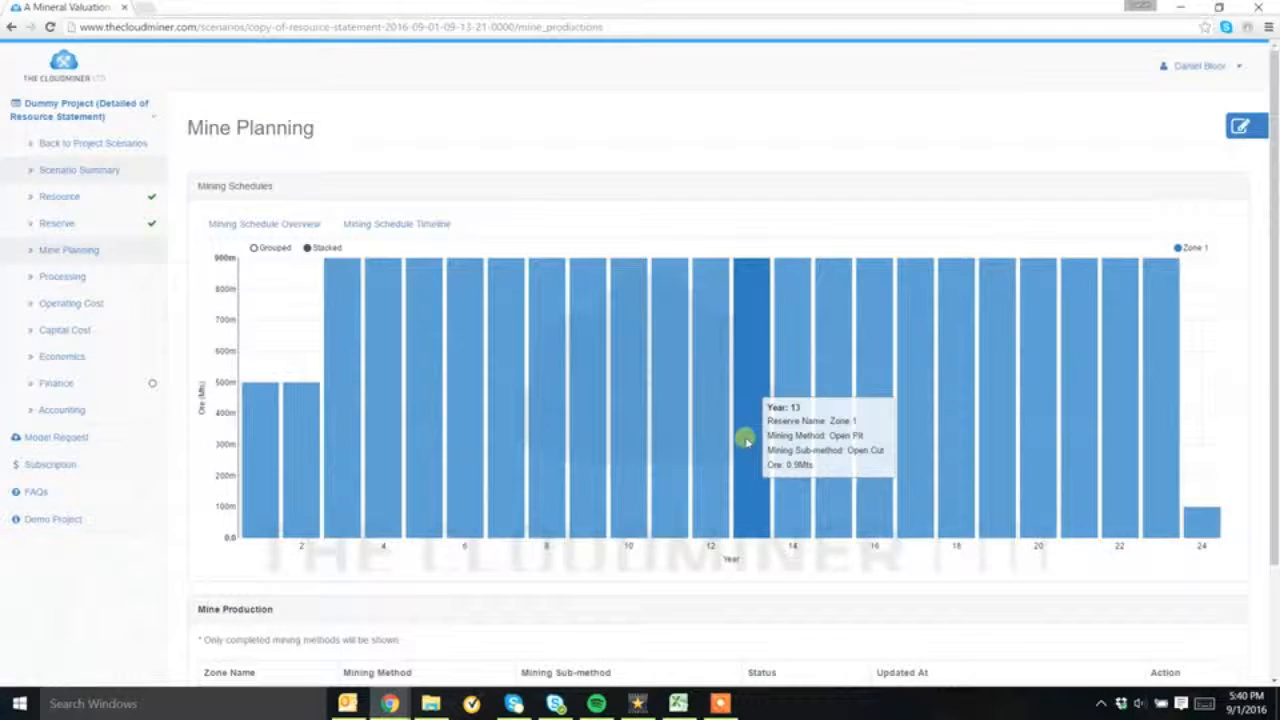
{"action": "scroll", "coordinate": [747, 442], "scroll_direction": "down", "scroll_amount": 2}
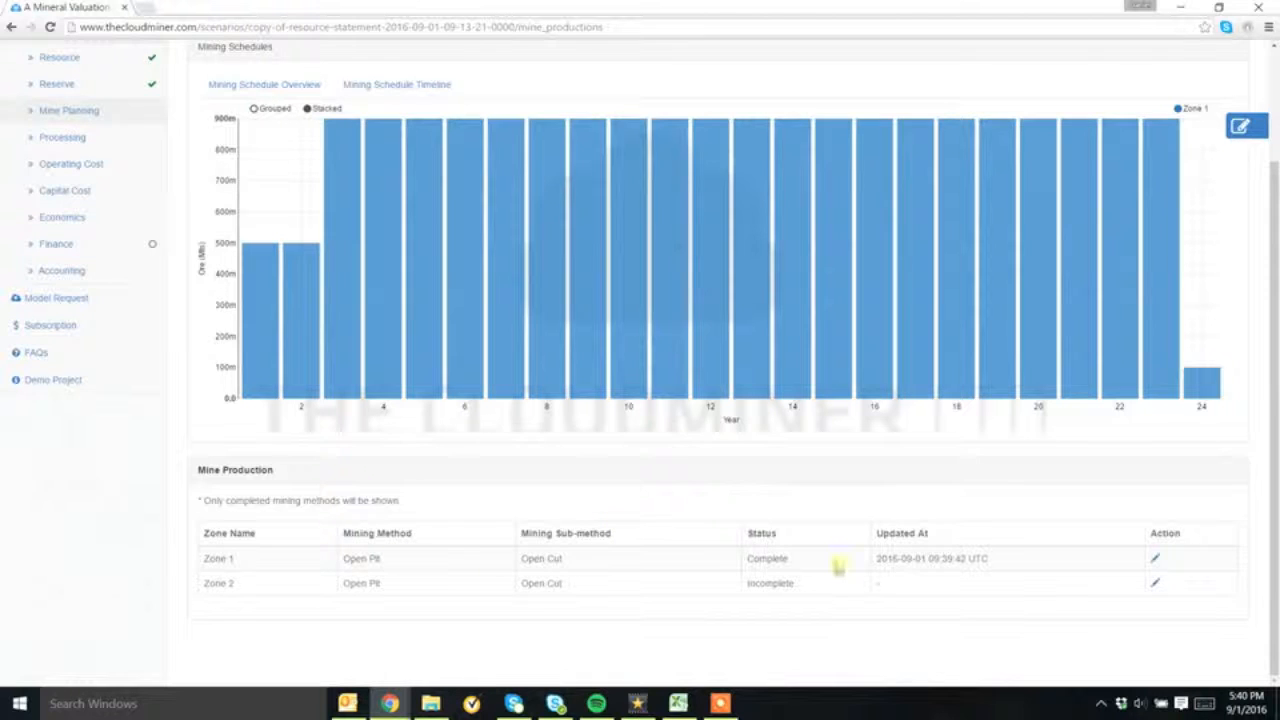
{"action": "left_click", "coordinate": [1154, 585]}
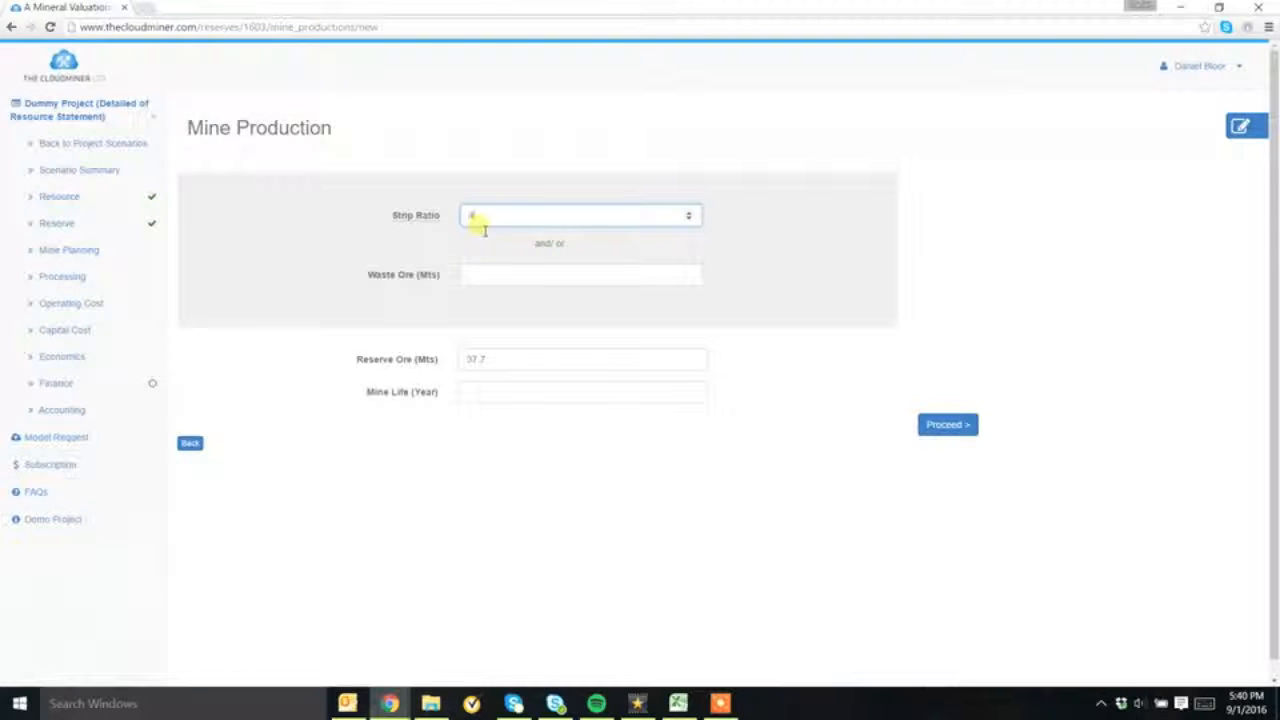
{"action": "left_click", "coordinate": [968, 425]}
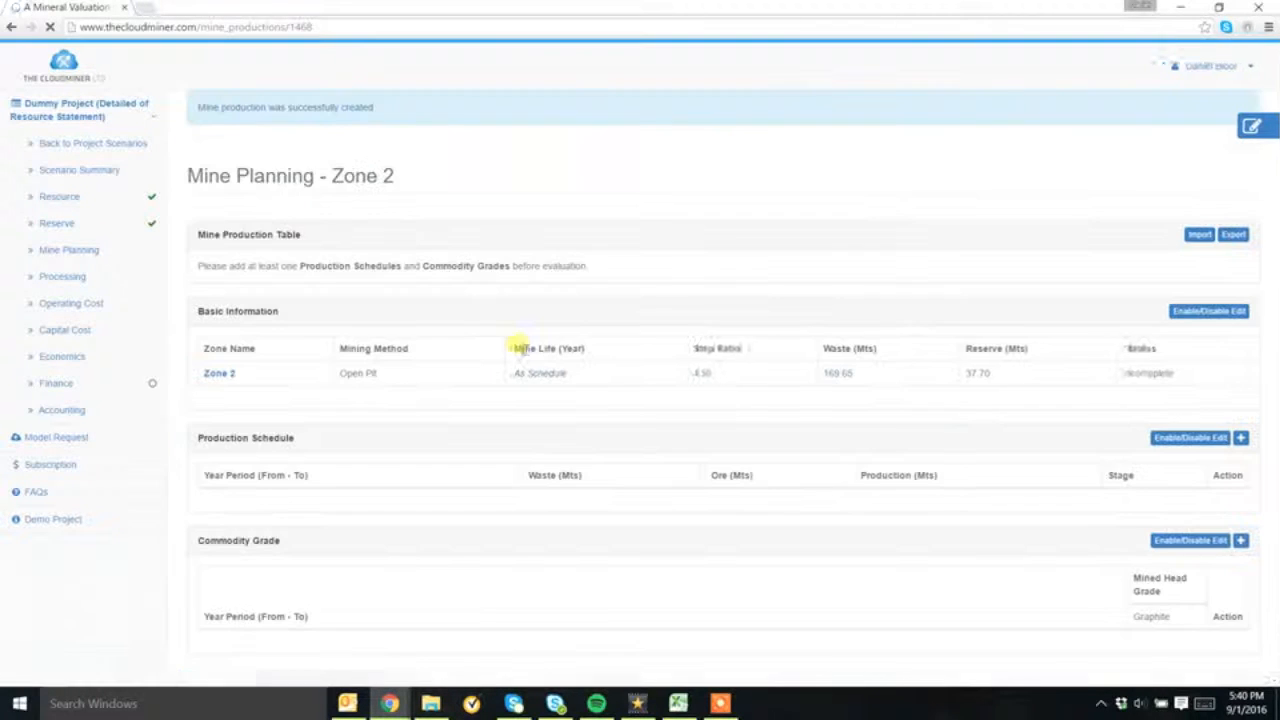
Add a Zone 2 production schedule for years 5 to 8 with 0.25 Mts of ore at the Production stage
{"action": "scroll", "coordinate": [1046, 465], "scroll_direction": "down", "scroll_amount": 1}
{"action": "left_click", "coordinate": [1229, 375]}
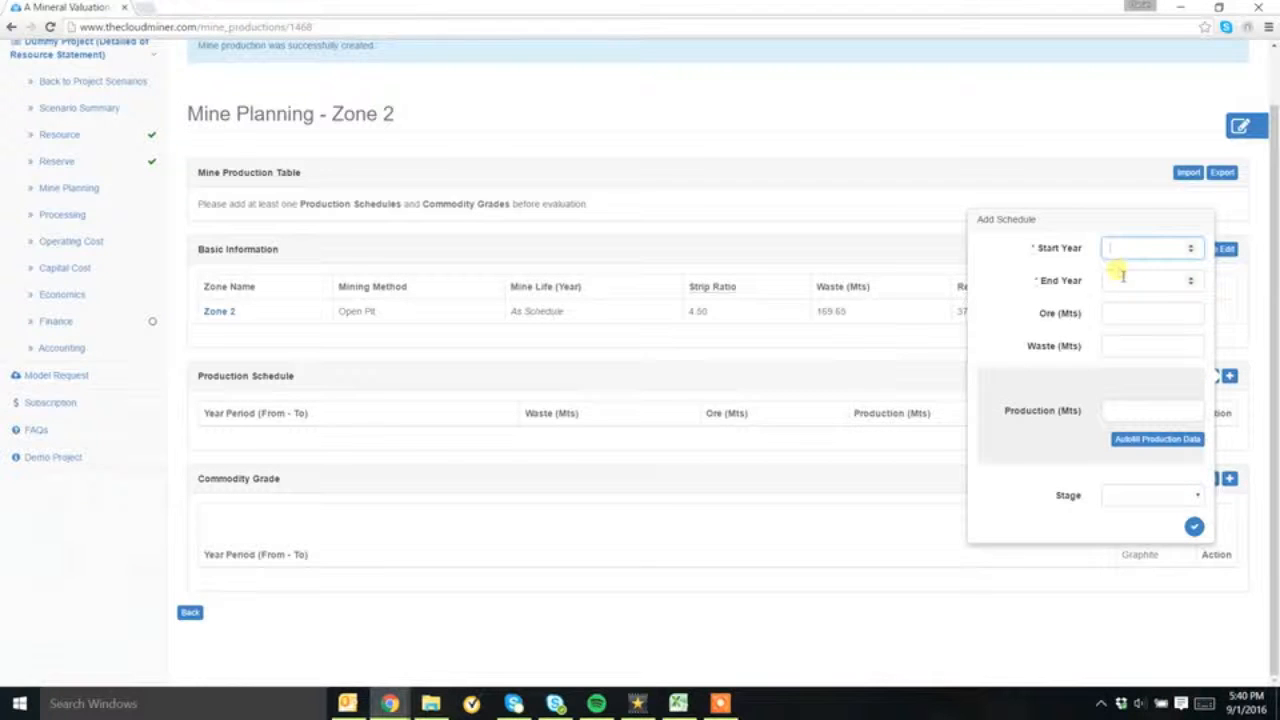
{"action": "type", "text": "5"}
{"action": "left_click", "coordinate": [1123, 284]}
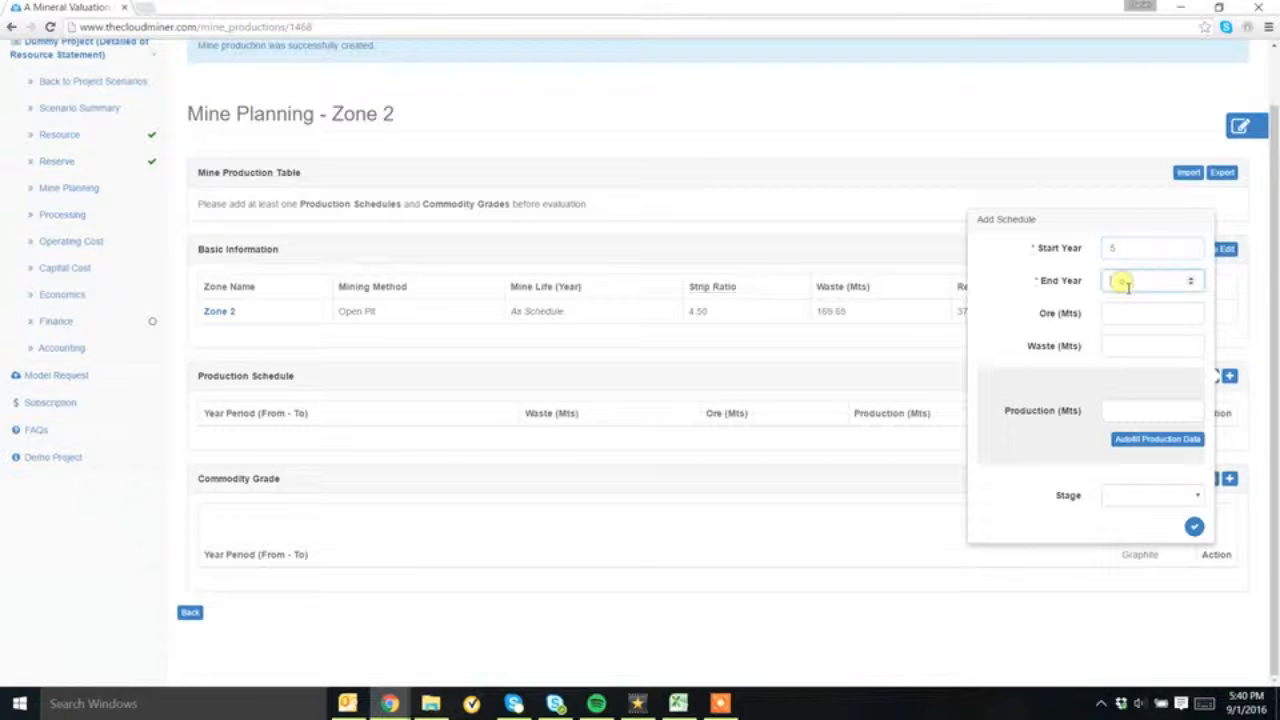
{"action": "type", "text": "6"}
{"action": "left_click", "coordinate": [1123, 314]}
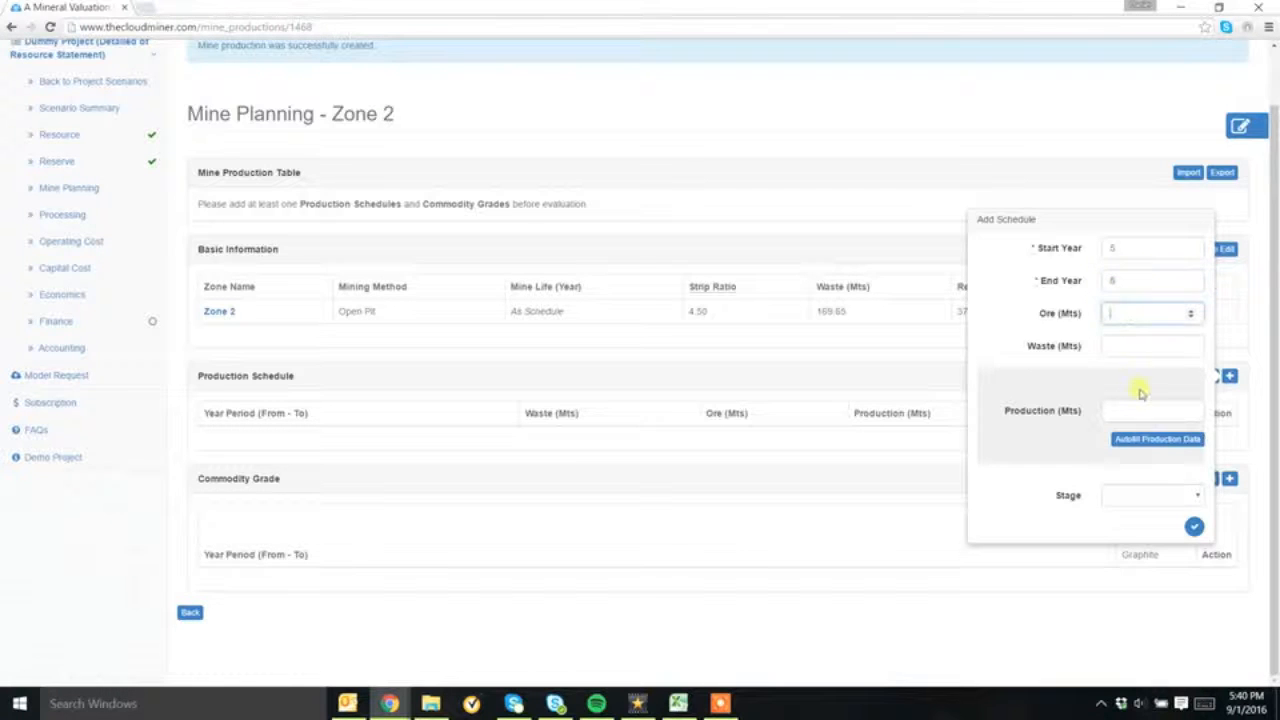
{"action": "type", "text": "0.25"}
{"action": "left_click", "coordinate": [1137, 497]}
{"action": "left_click", "coordinate": [1135, 528]}
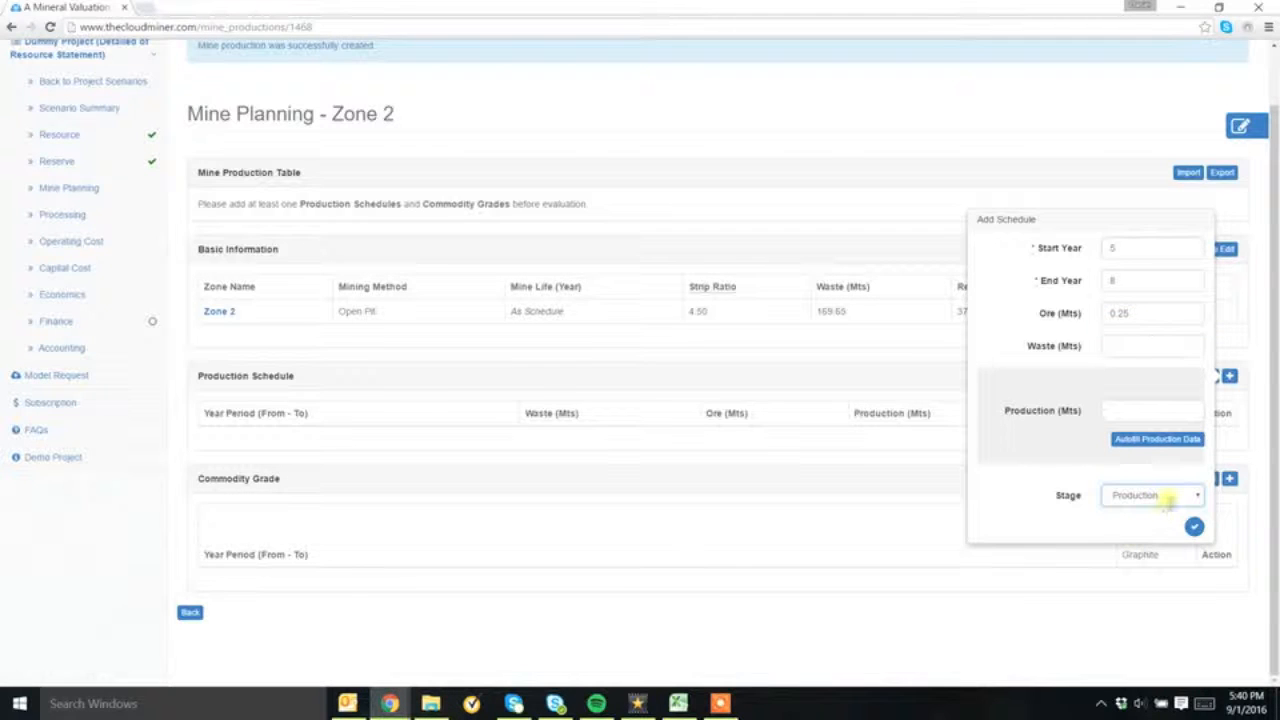
{"action": "left_click", "coordinate": [1194, 526]}
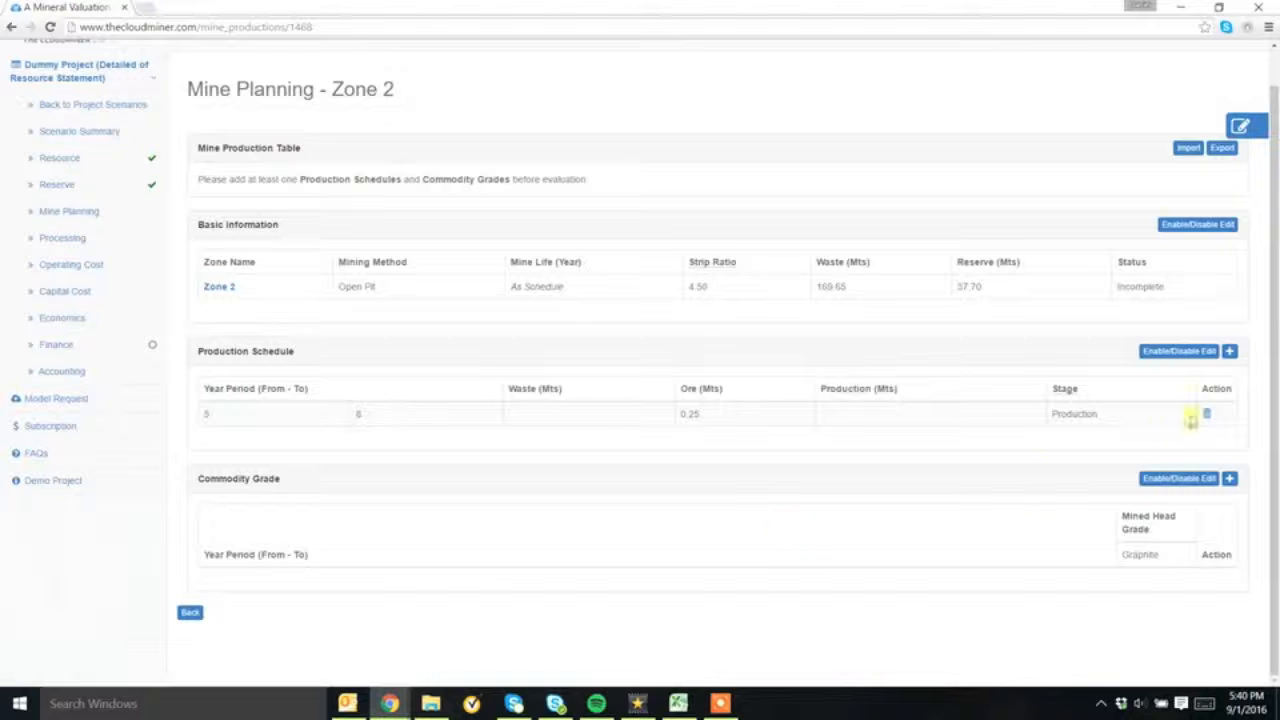
Add a Zone 2 production schedule for years 8 to 12 with 0.5 Mts of ore at the Production stage
{"action": "left_click", "coordinate": [1229, 353]}
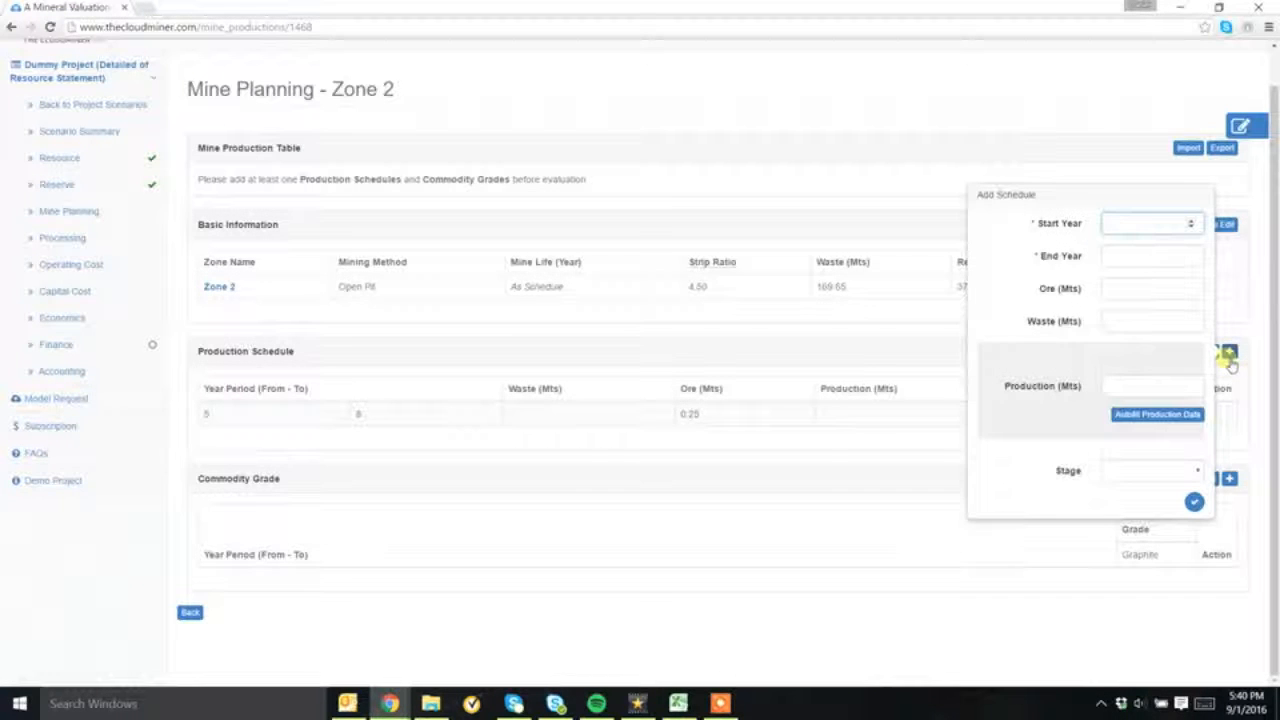
{"action": "key", "text": "Tab"}
{"action": "type", "text": "8"}
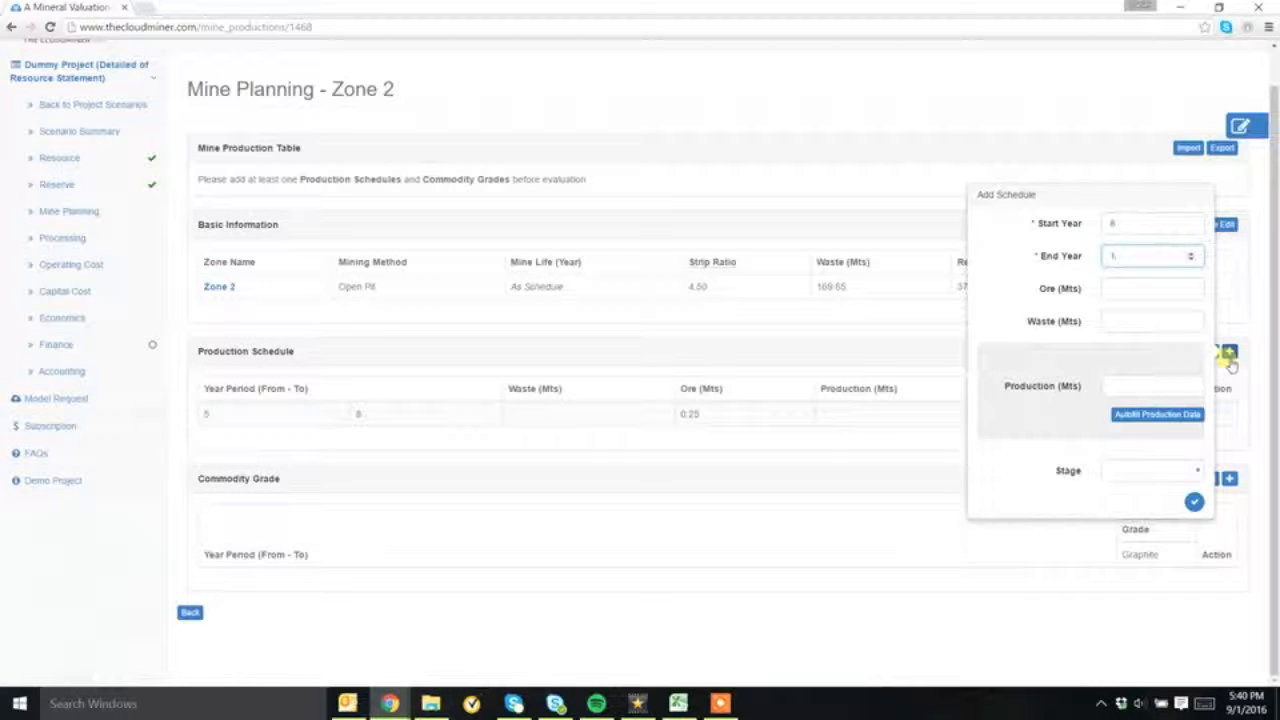
{"action": "type", "text": "2"}
{"action": "left_click", "coordinate": [1113, 290]}
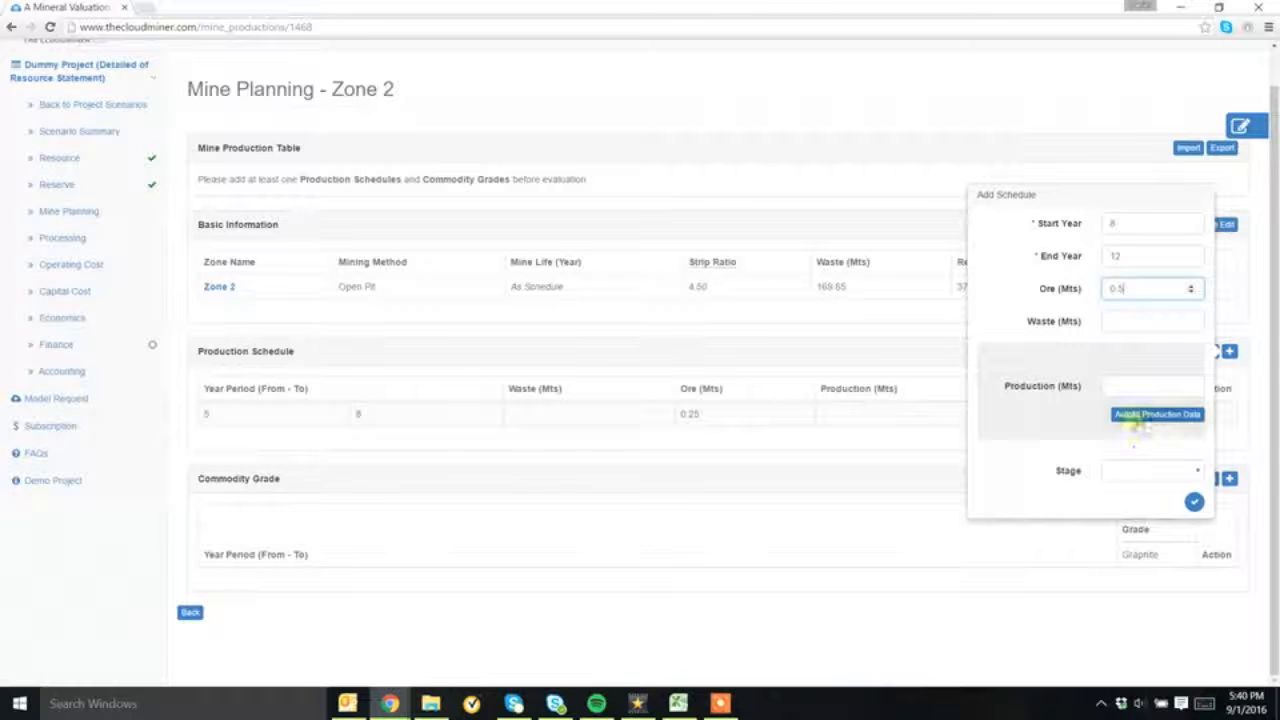
{"action": "left_click", "coordinate": [1135, 470]}
{"action": "left_click", "coordinate": [1143, 512]}
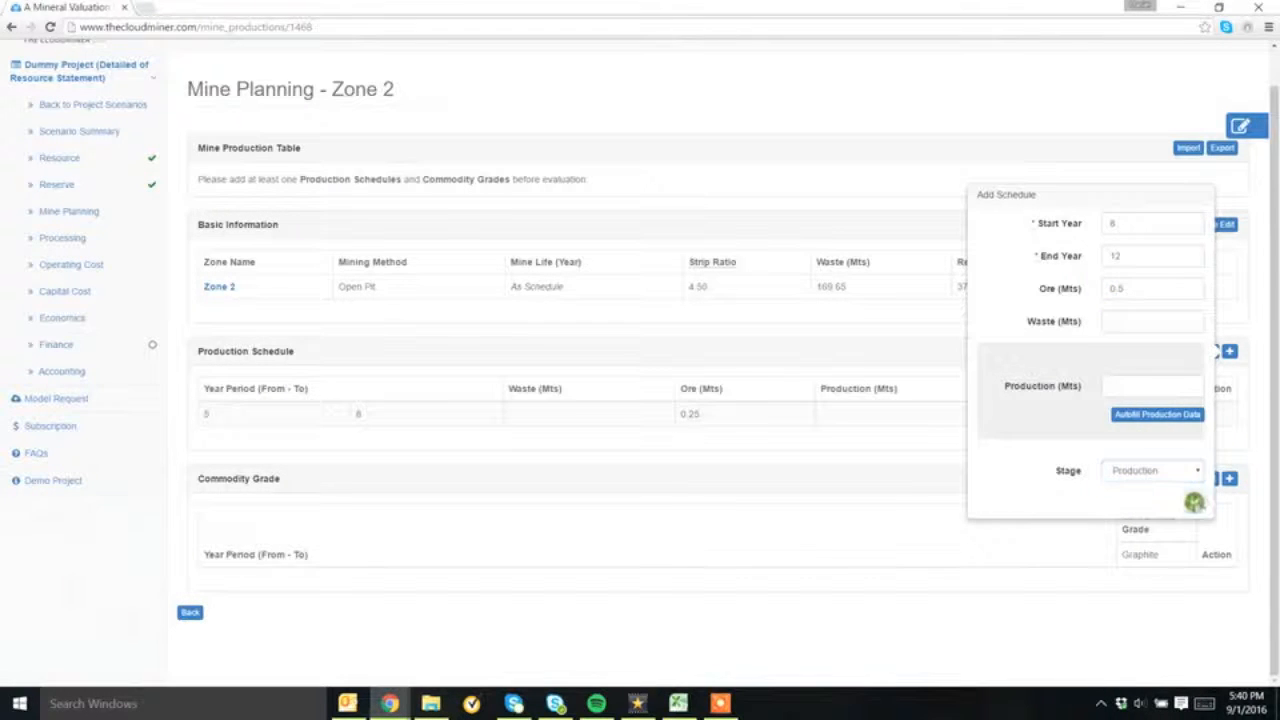
{"action": "left_click", "coordinate": [1194, 500]}
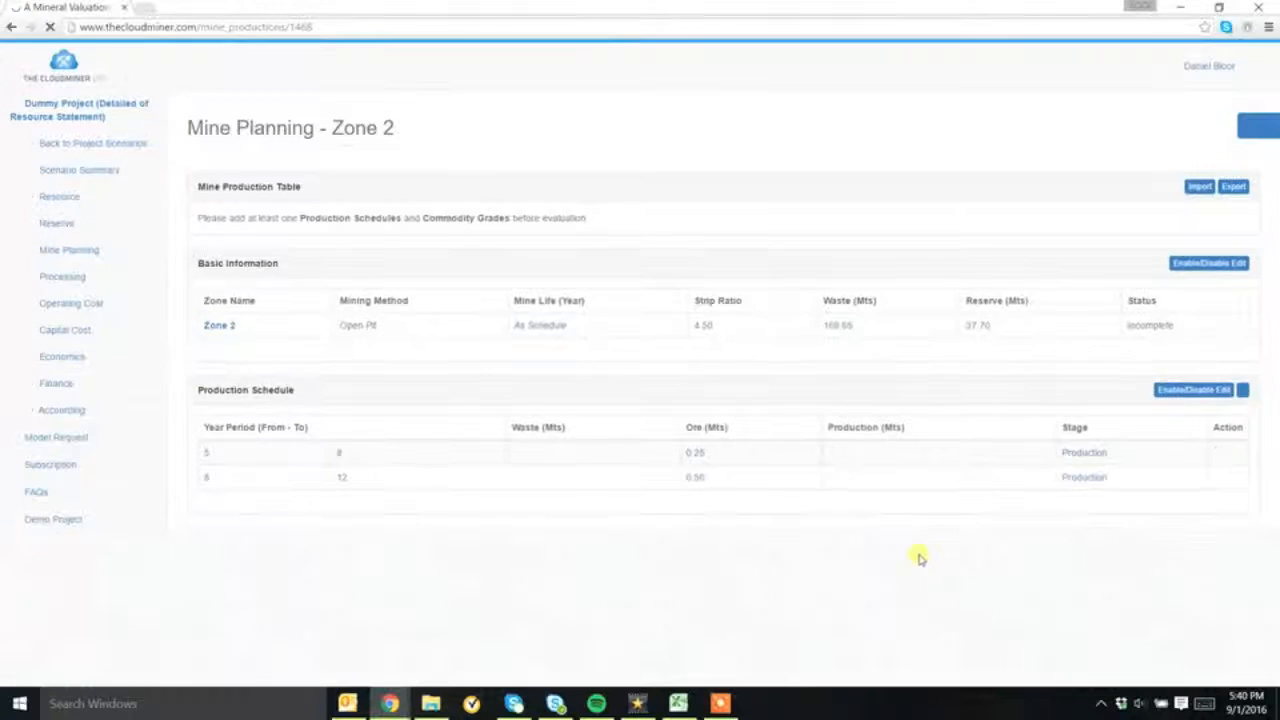
Add a Zone 2 production schedule for years 12 to 14 with 1 Mts of ore at the Production stage
{"action": "left_click", "coordinate": [1230, 352]}
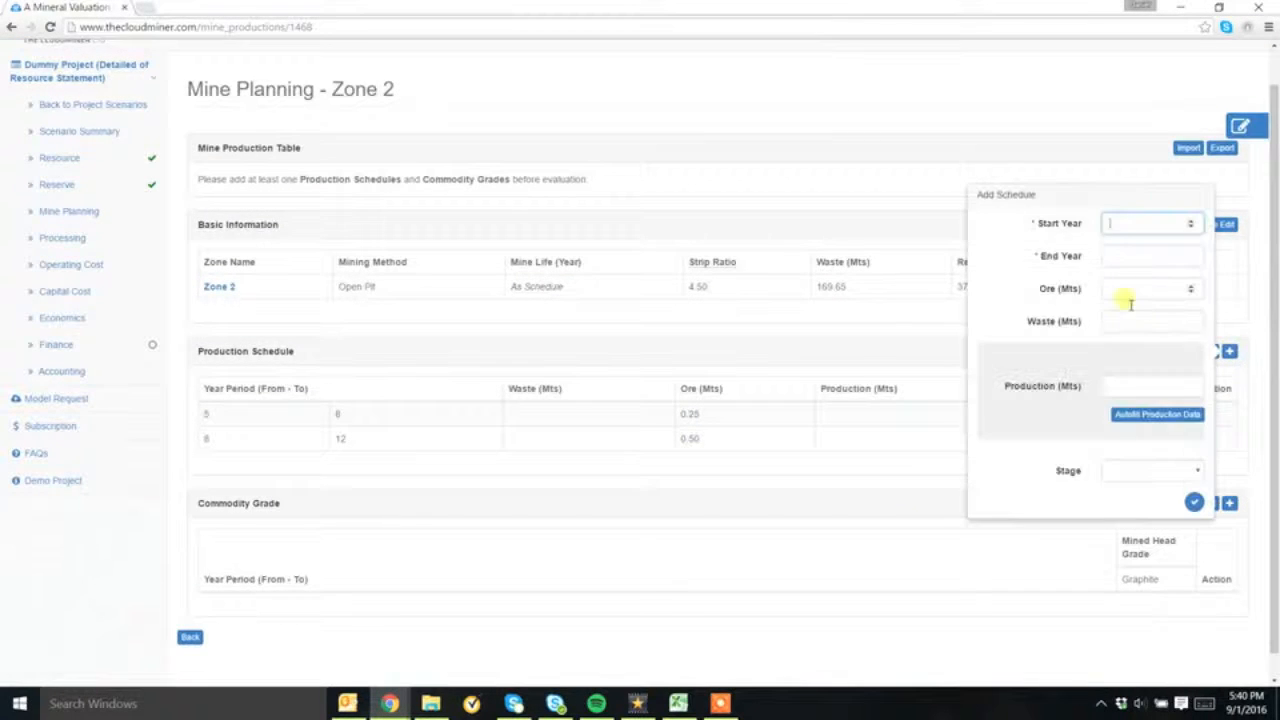
{"action": "left_click", "coordinate": [1115, 260]}
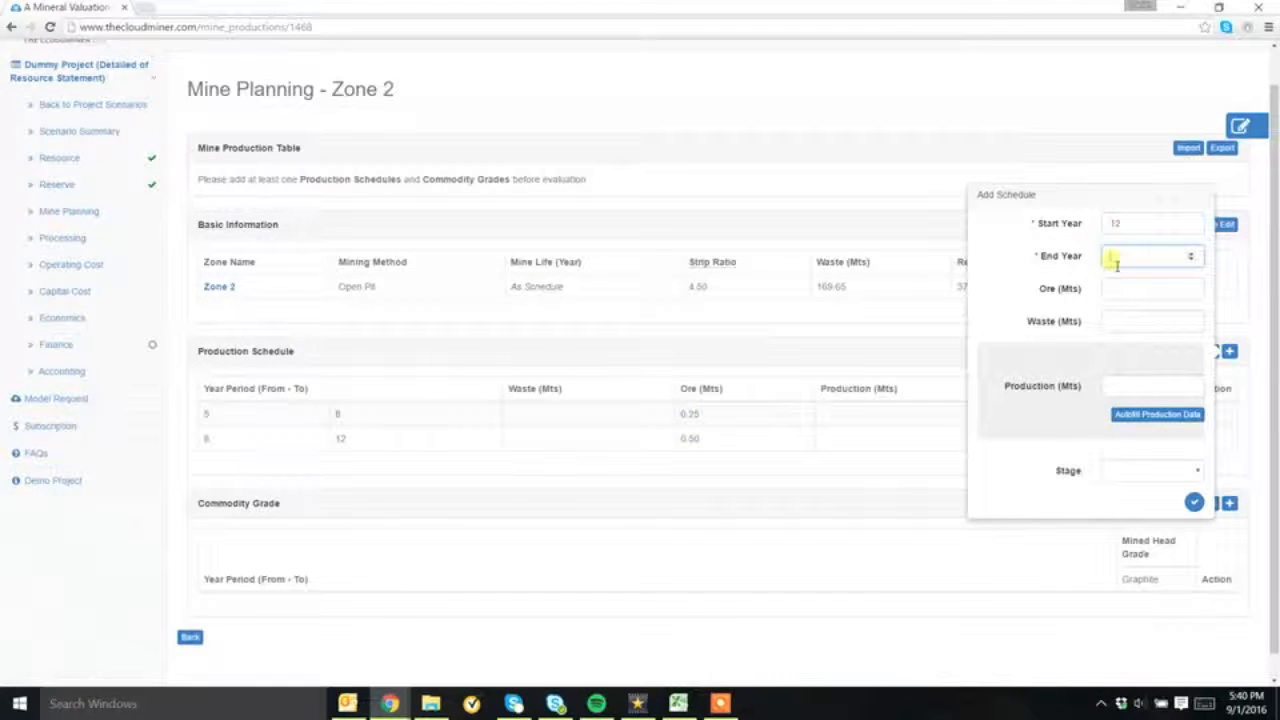
{"action": "type", "text": "14"}
{"action": "left_click", "coordinate": [1115, 290]}
{"action": "type", "text": "1"}
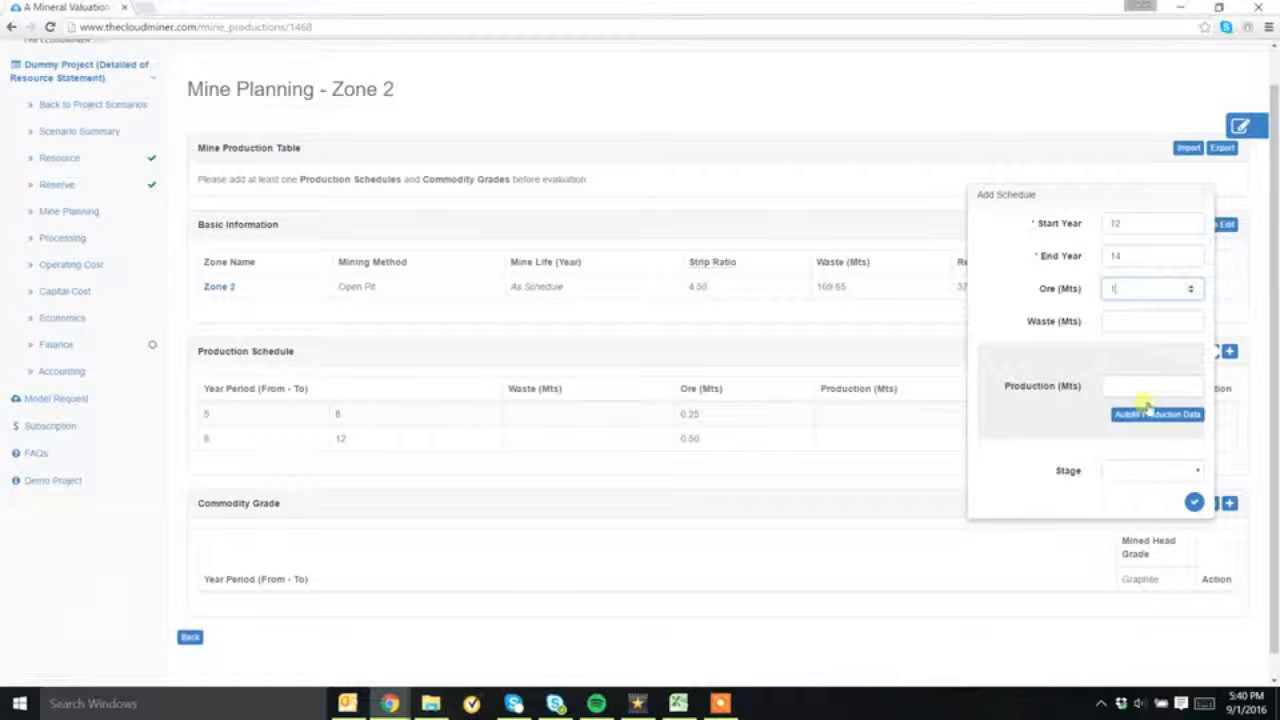
{"action": "left_click", "coordinate": [1141, 470]}
{"action": "left_click", "coordinate": [1135, 496]}
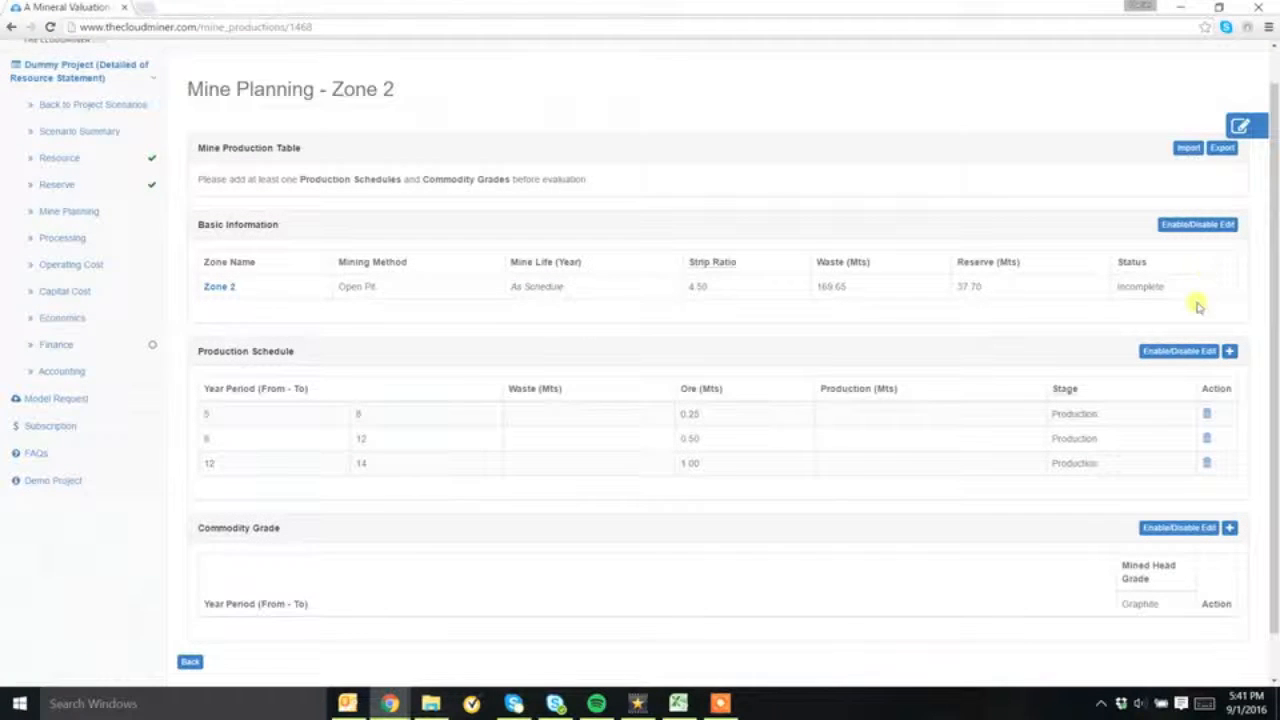
Add a Zone 2 commodity grade for years 1 to 2 with a graphite mined head grade of 11.13%
{"action": "scroll", "coordinate": [1160, 415], "scroll_direction": "down", "scroll_amount": 1}
{"action": "left_click", "coordinate": [1229, 478]}
{"action": "type", "text": "1"}
{"action": "left_click", "coordinate": [1100, 466]}
{"action": "type", "text": "2"}
{"action": "left_click", "coordinate": [1194, 549]}
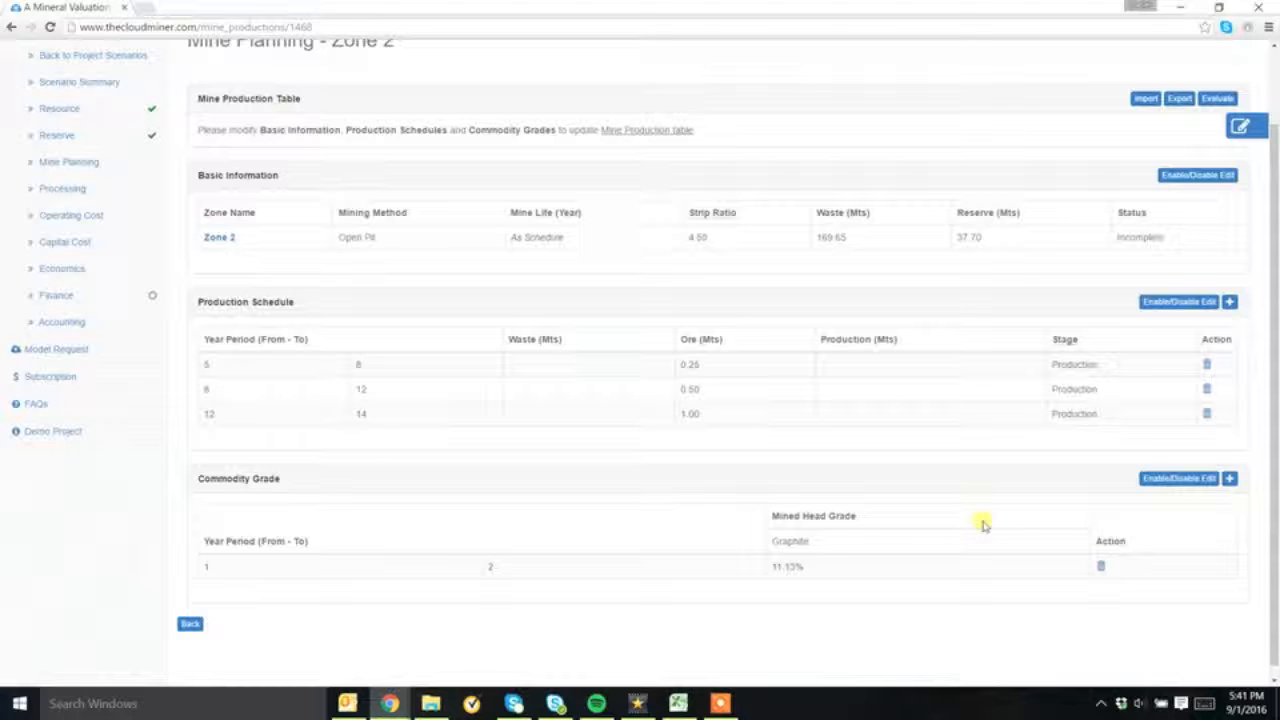
Evaluate Zone 2's mine production and review the generated chart and yearly production table through its final years
{"action": "left_click", "coordinate": [1216, 99]}
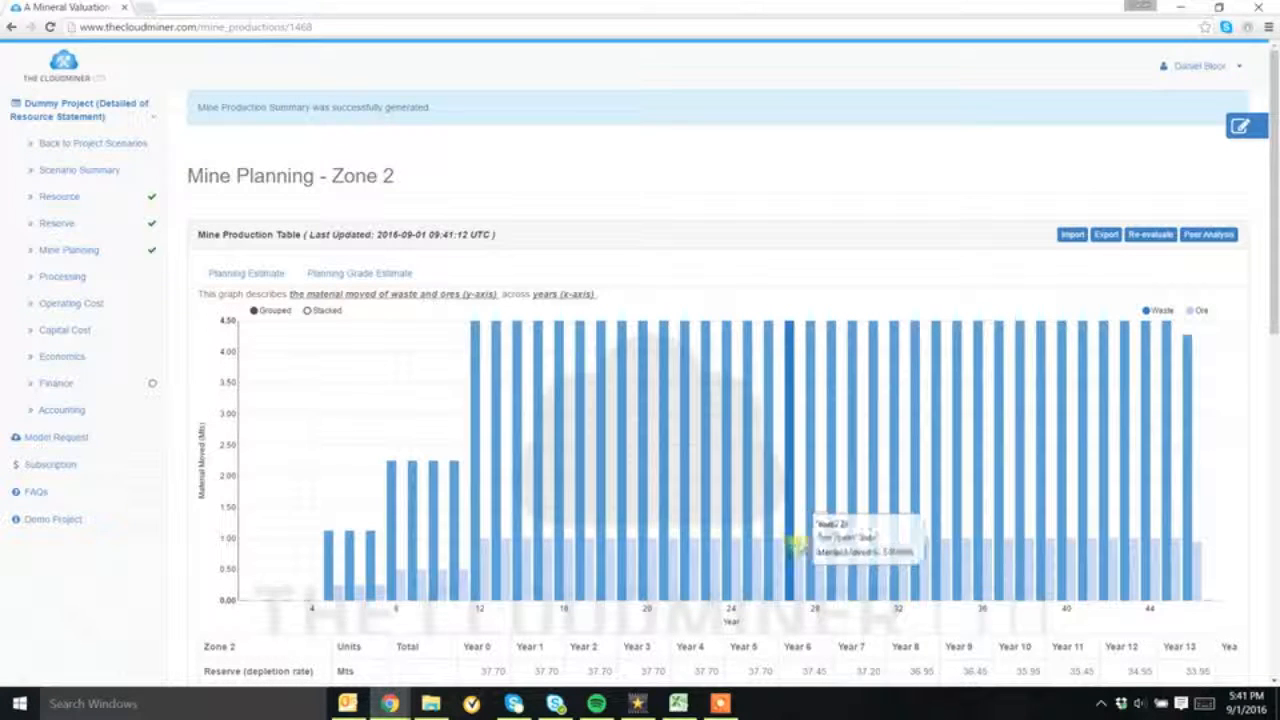
{"action": "scroll", "coordinate": [808, 580], "scroll_direction": "down", "scroll_amount": 1}
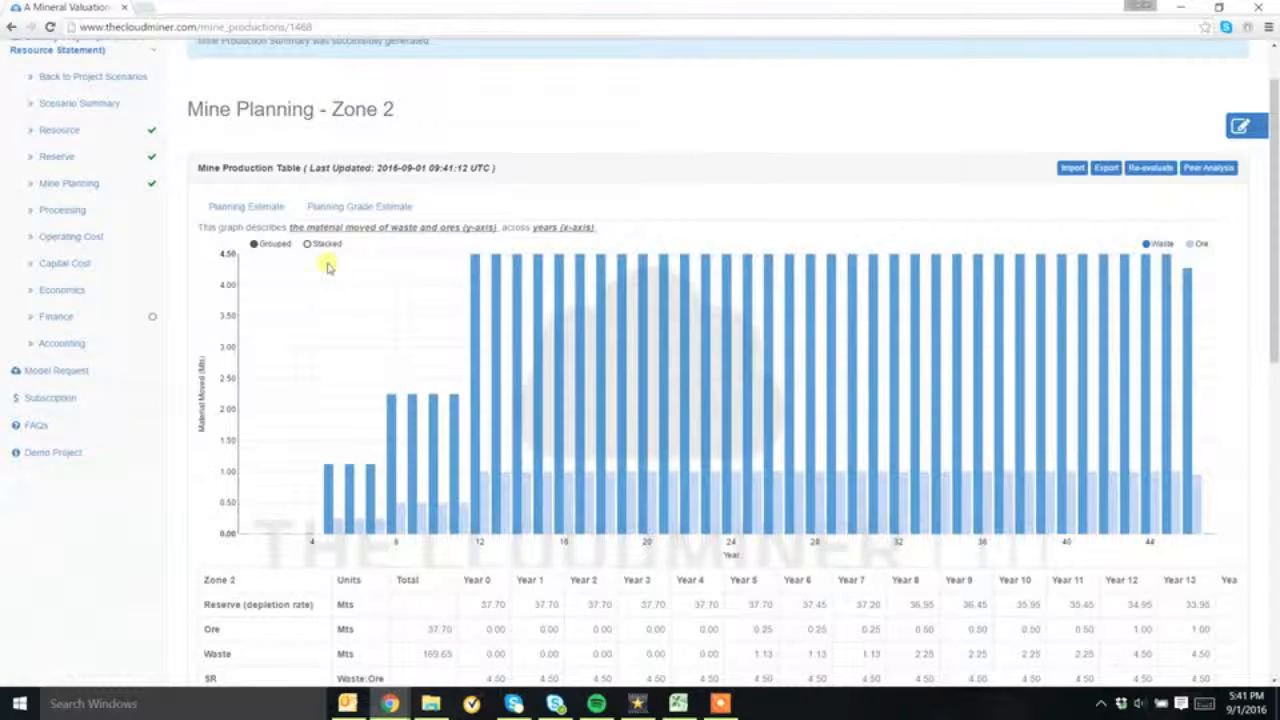
{"action": "scroll", "coordinate": [423, 523], "scroll_direction": "down", "scroll_amount": 3}
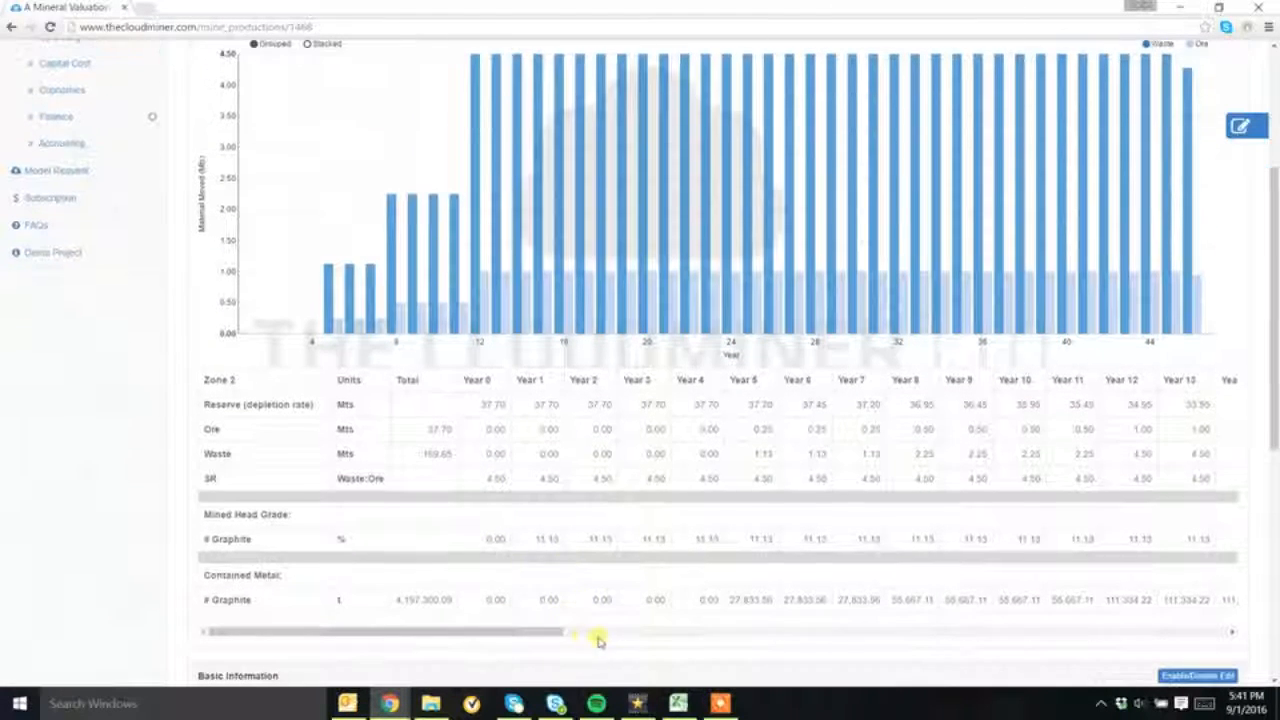
{"action": "left_click_drag", "start_coordinate": [560, 633], "coordinate": [1212, 677]}
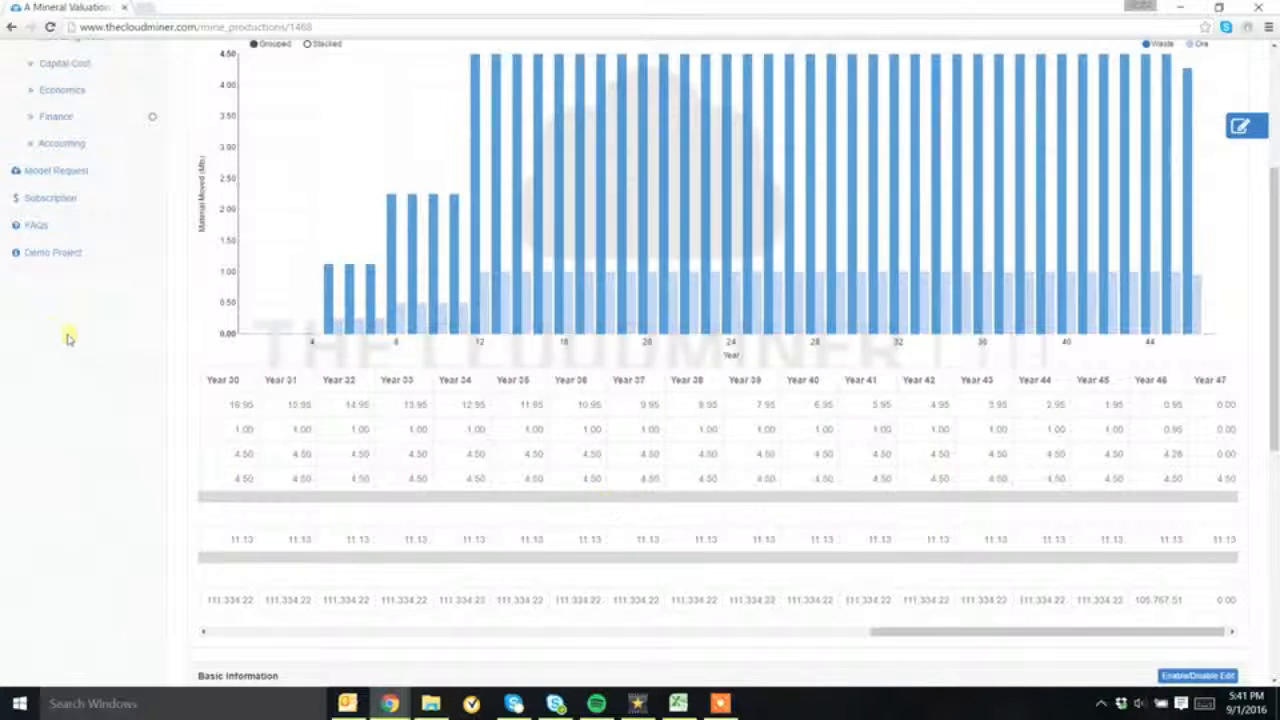
{"action": "scroll", "coordinate": [67, 338], "scroll_direction": "up", "scroll_amount": 5}
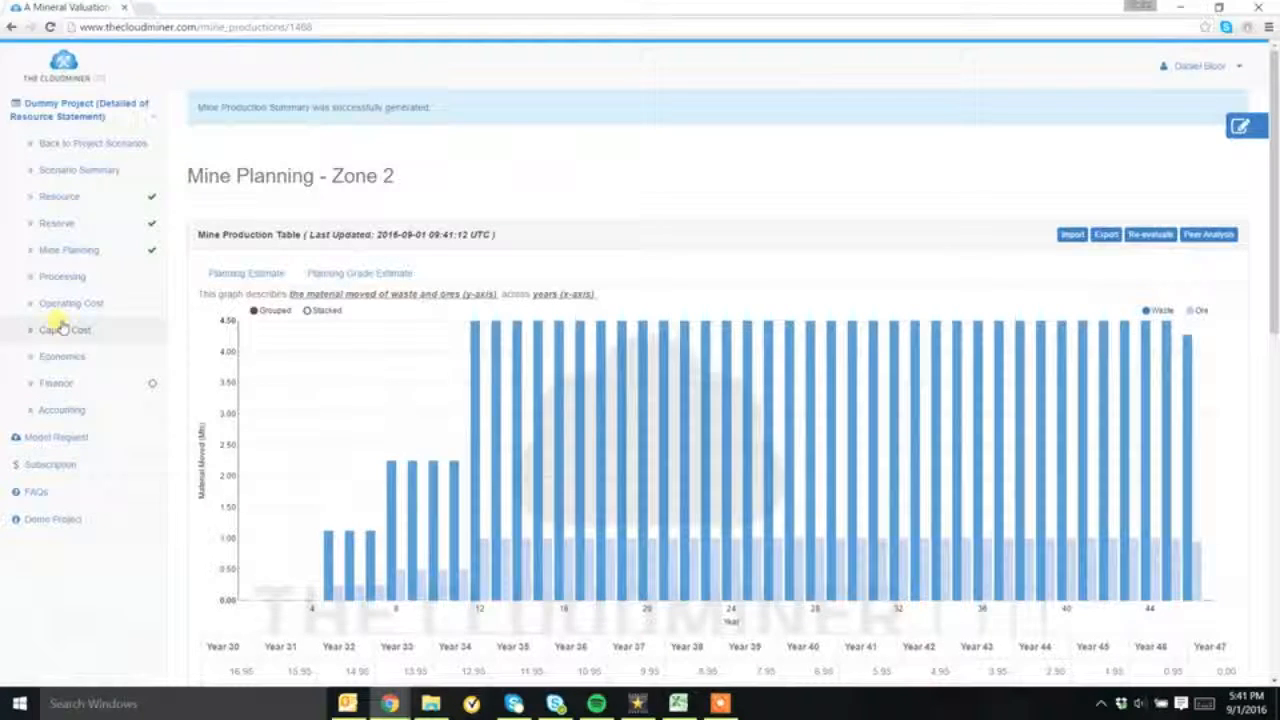
Return to the Mine Planning overview and display the mining schedule timeline for both zones
{"action": "left_click", "coordinate": [66, 252]}
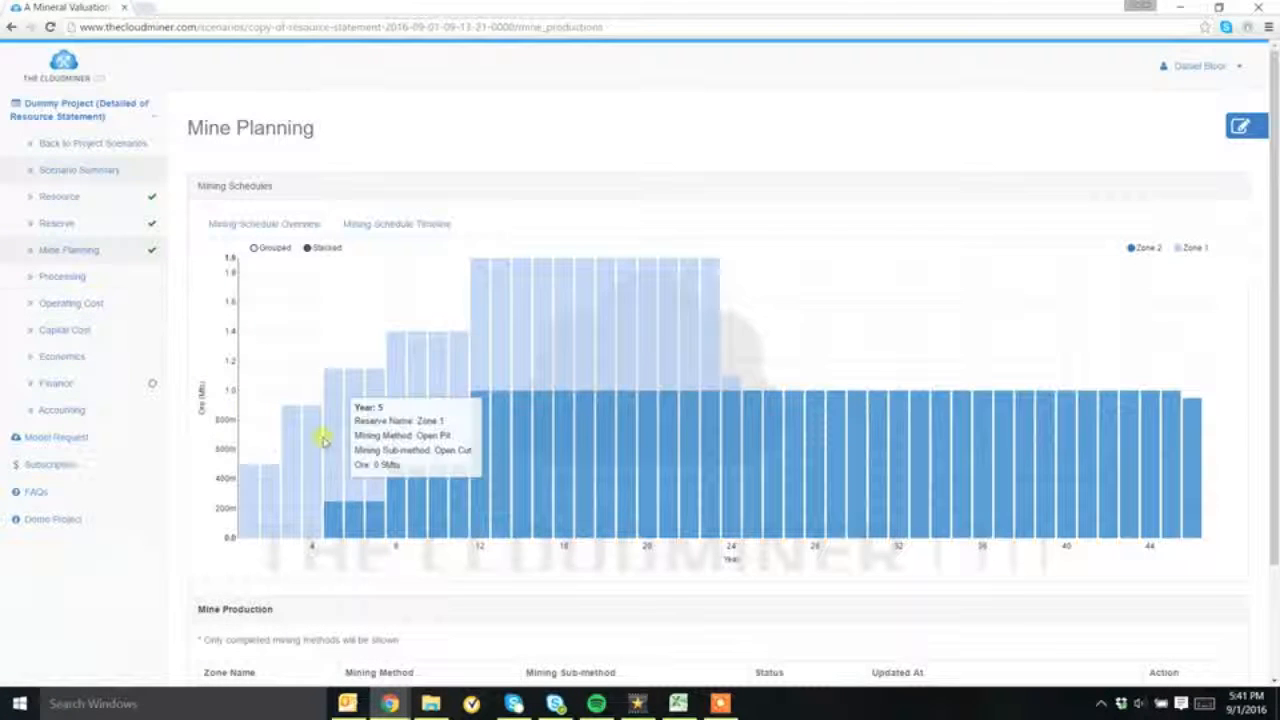
{"action": "left_click", "coordinate": [381, 224]}
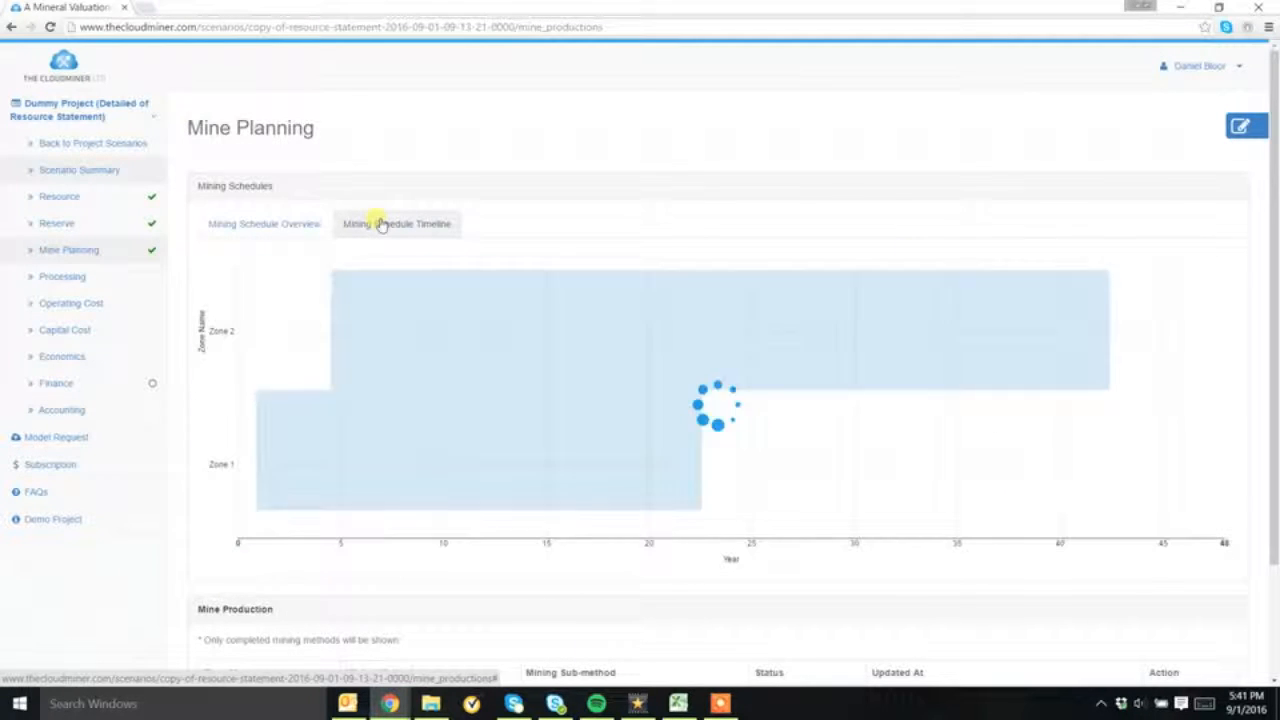